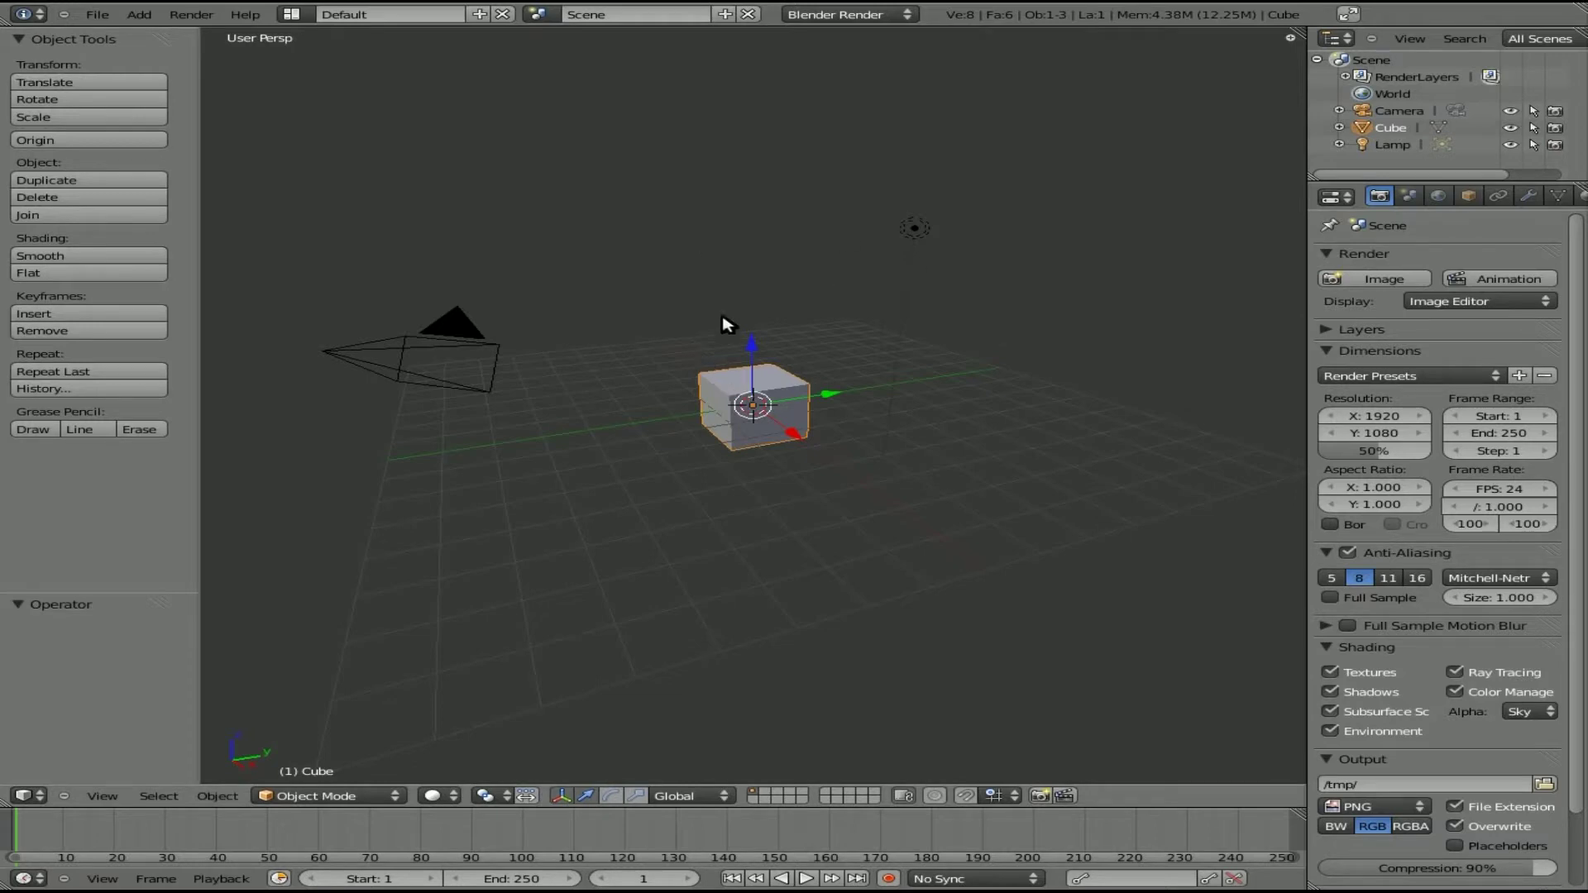
Step: Show the side panel with the Cube's transform values next to the viewport
key("n")
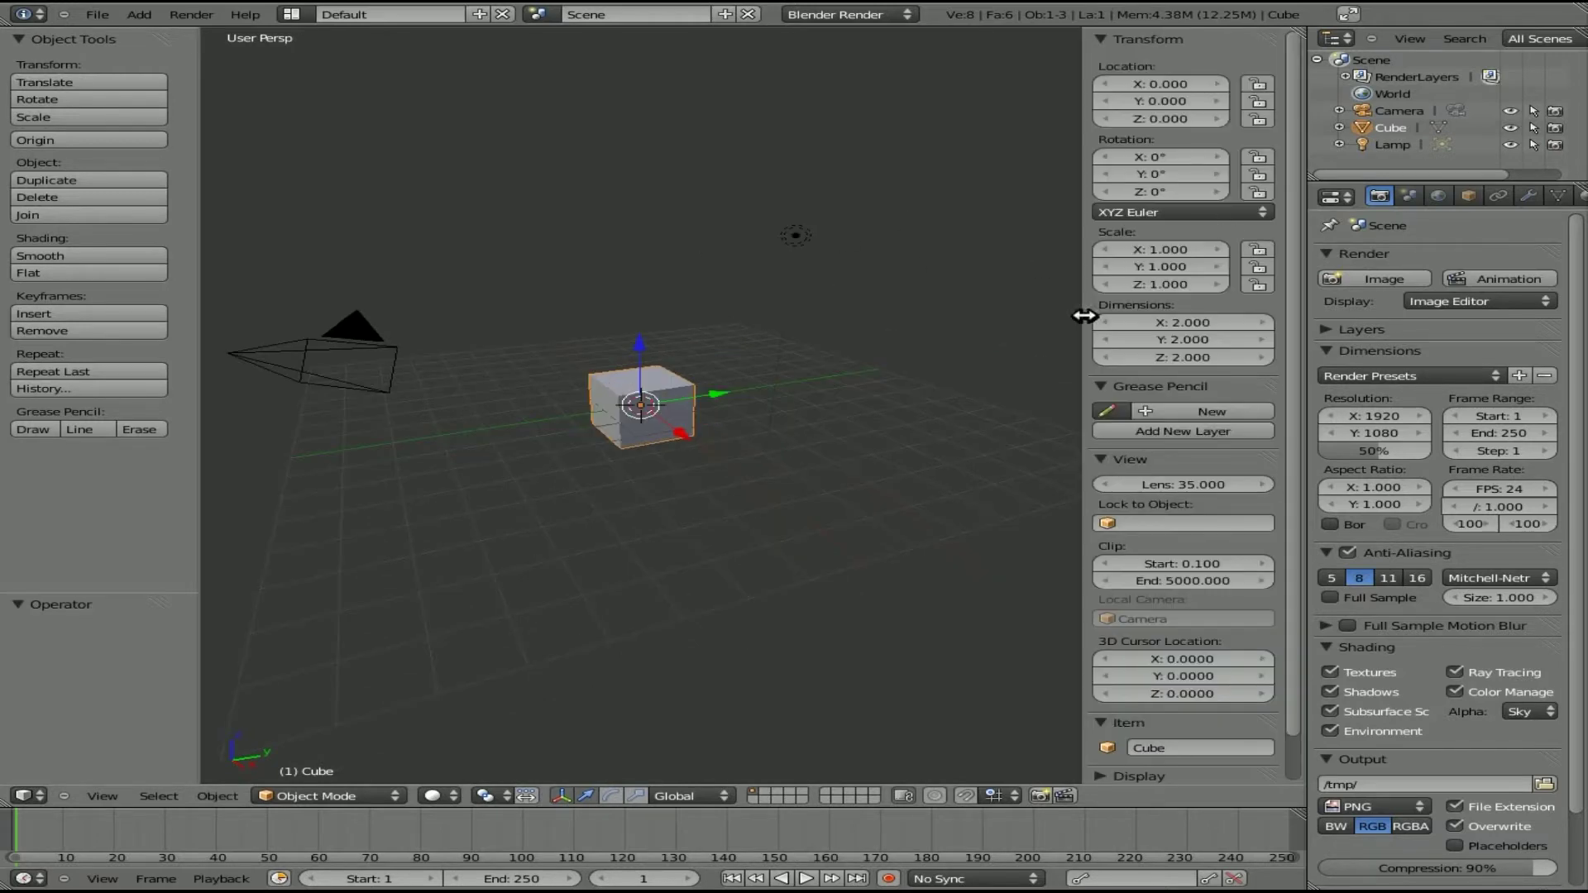
Step: Widen the side panel, enable Background Images and add an empty image slot
left_click_drag(1080, 333, 1013, 331)
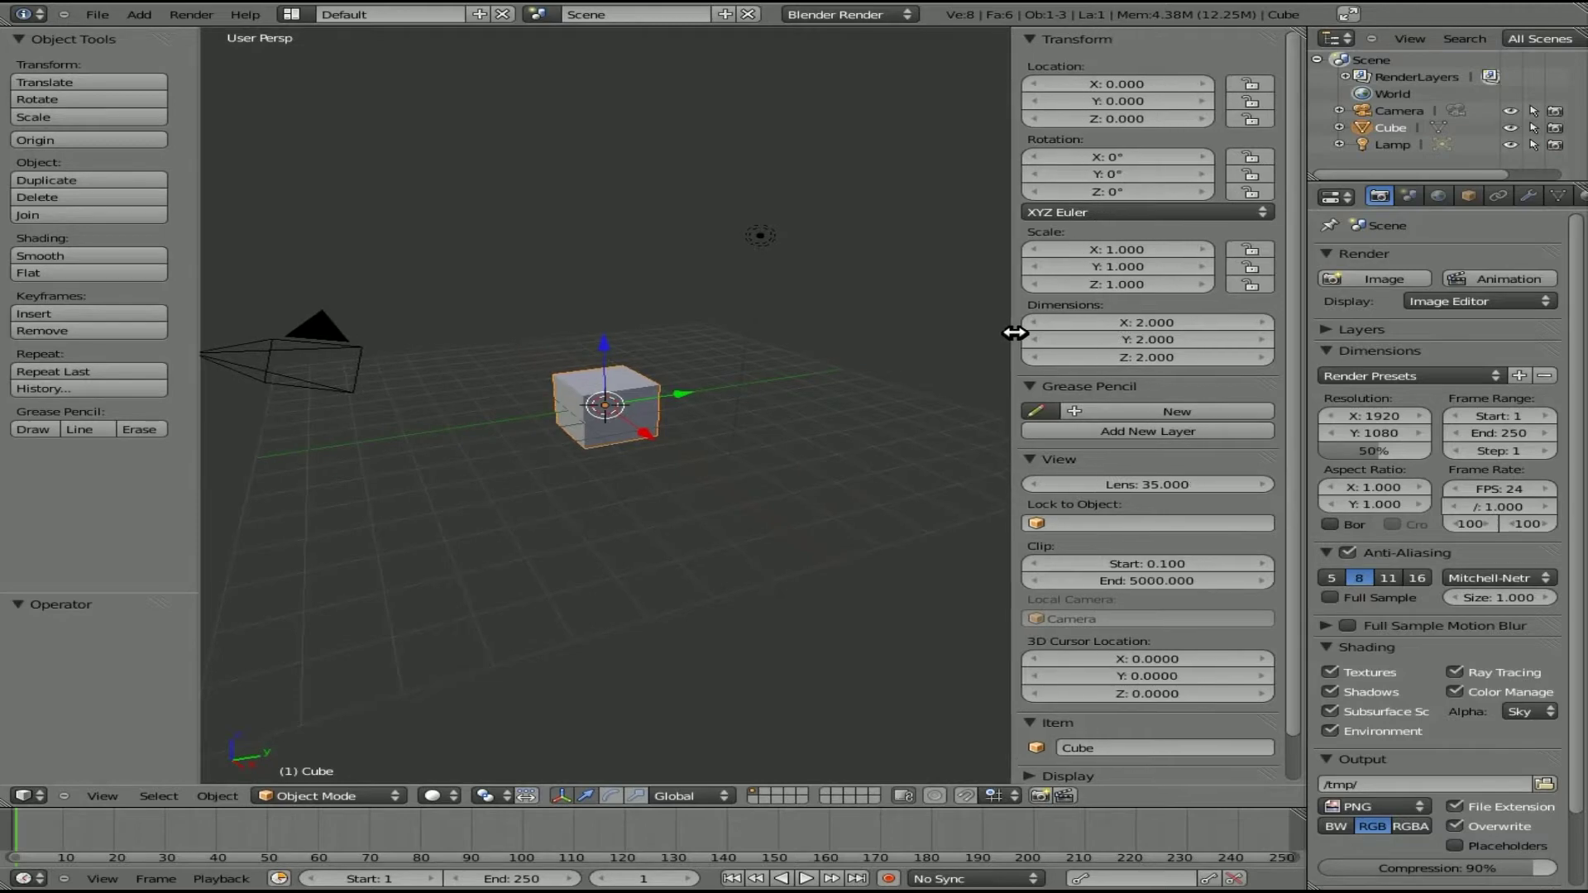
scroll(1290, 463, "down", 2)
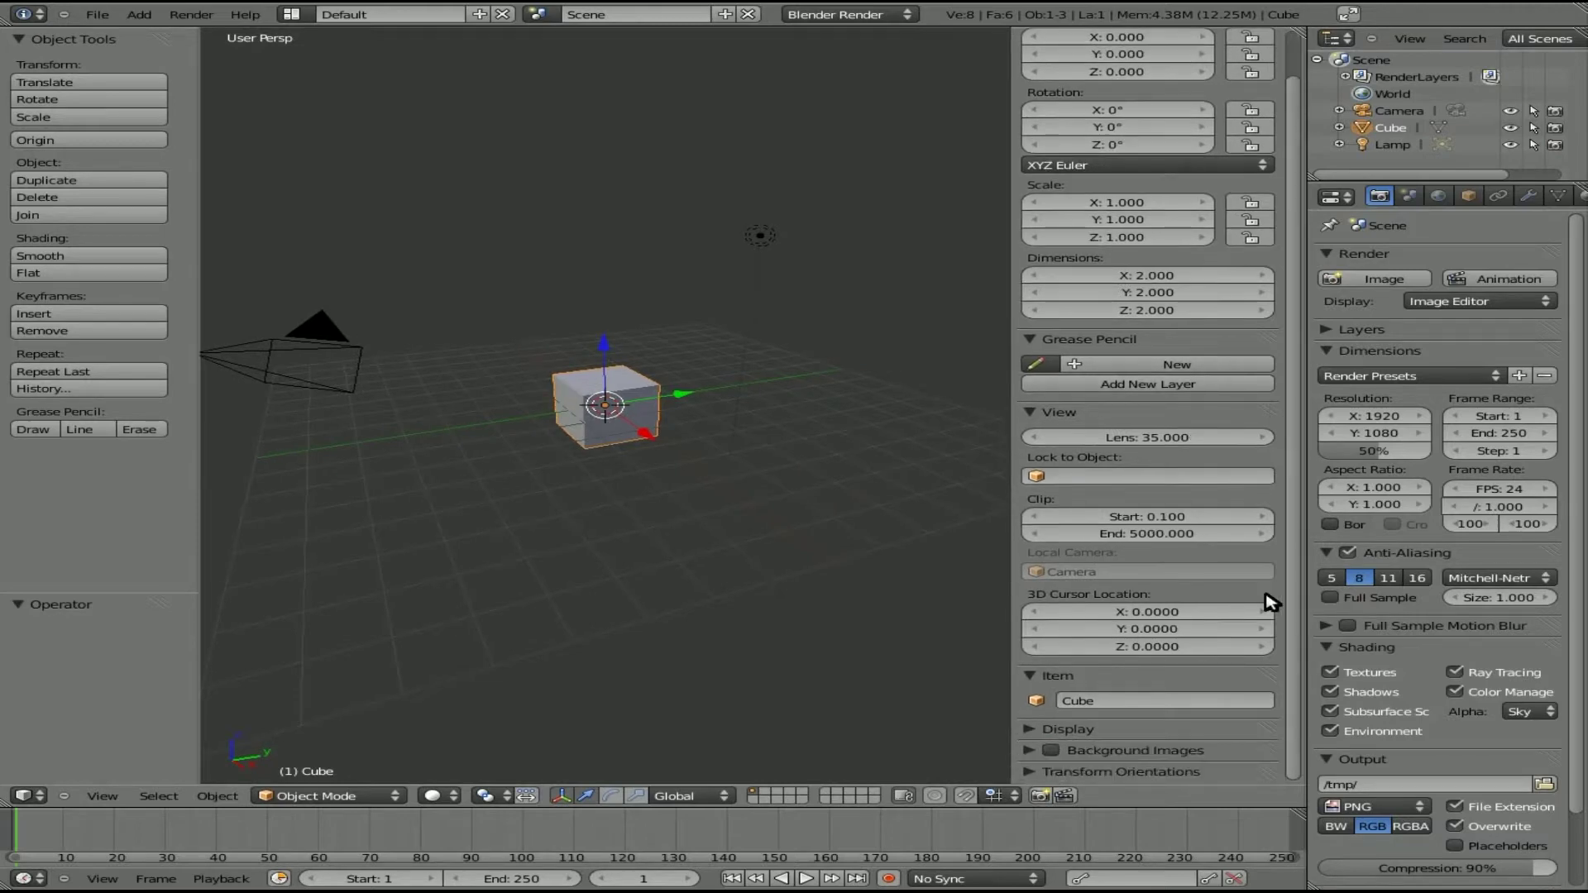
left_click(1030, 752)
scroll(1034, 754, "down", 1)
left_click(1052, 718)
left_click(1126, 747)
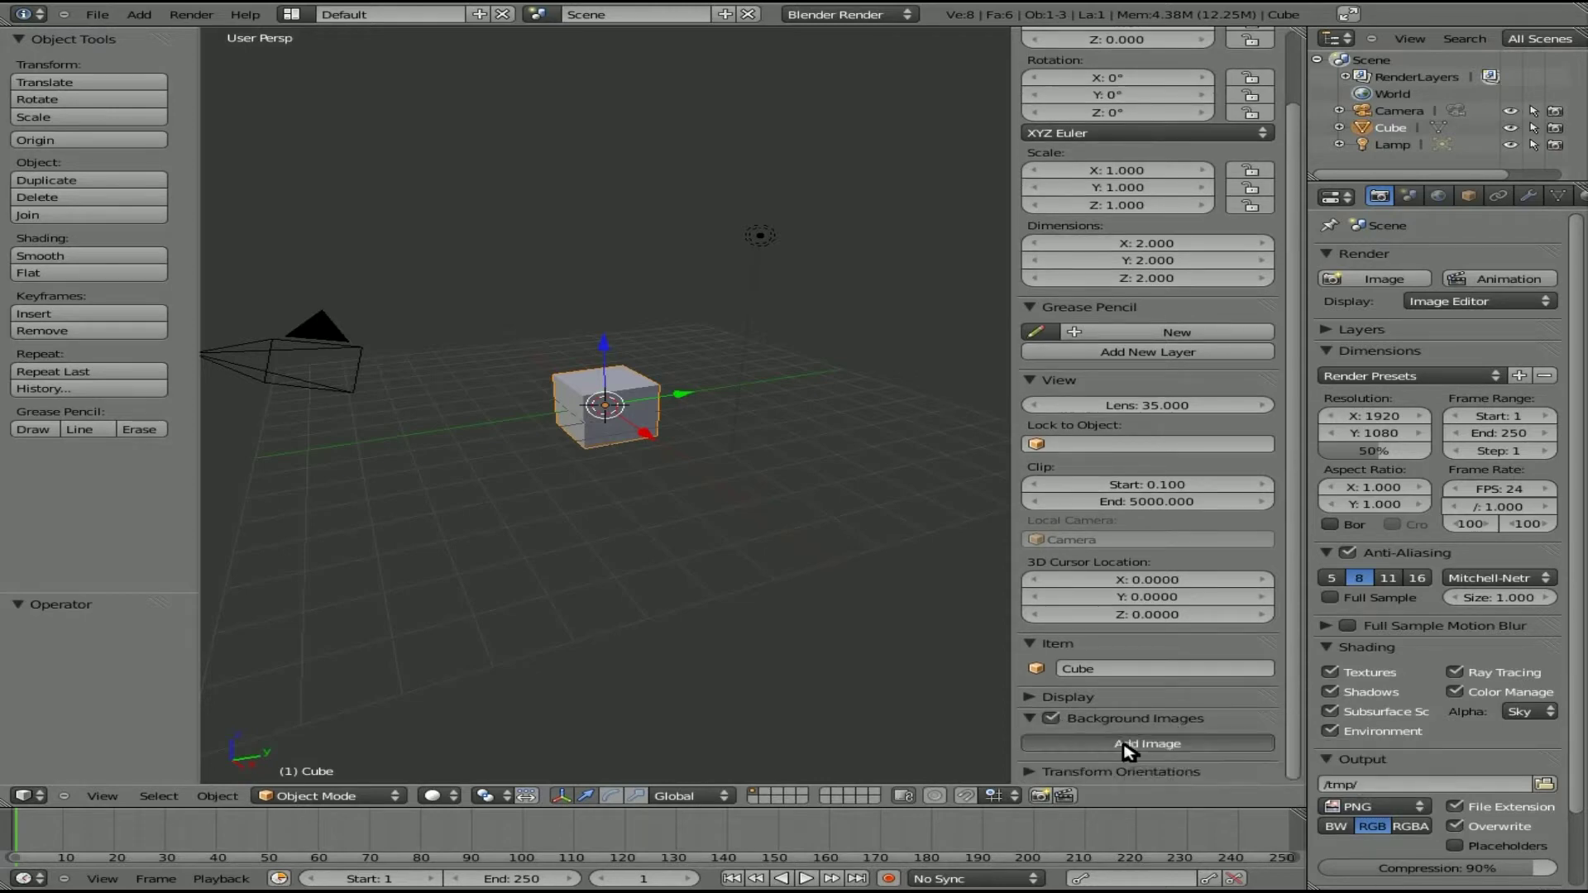
Step: Expand the Not Set background entry and browse for its source file
scroll(1126, 748, "down", 2)
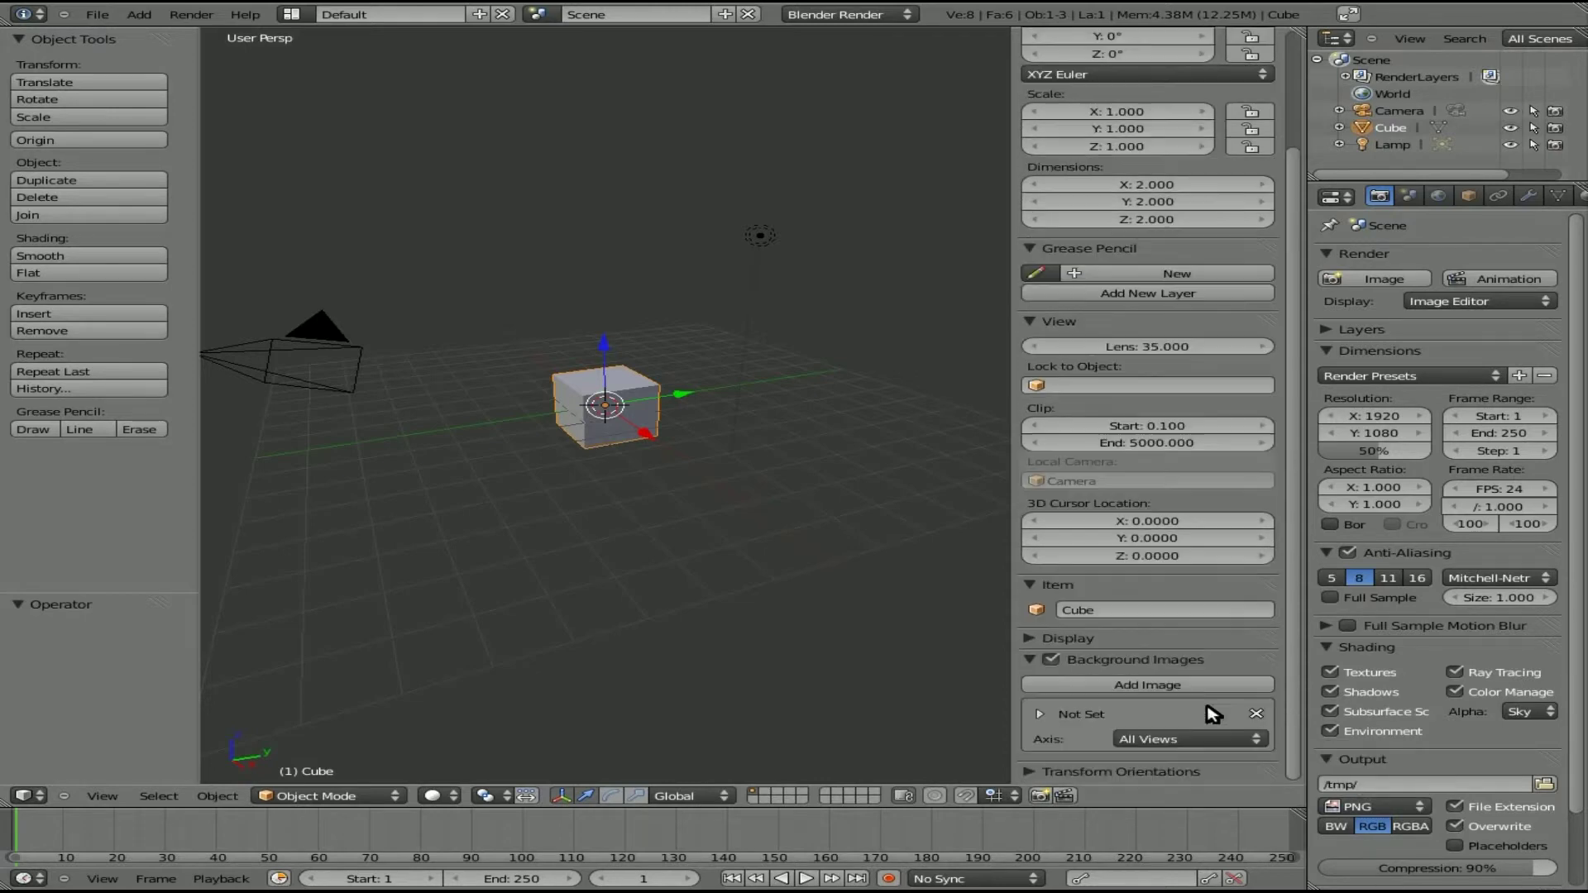
left_click(1041, 716)
scroll(1040, 720, "down", 1)
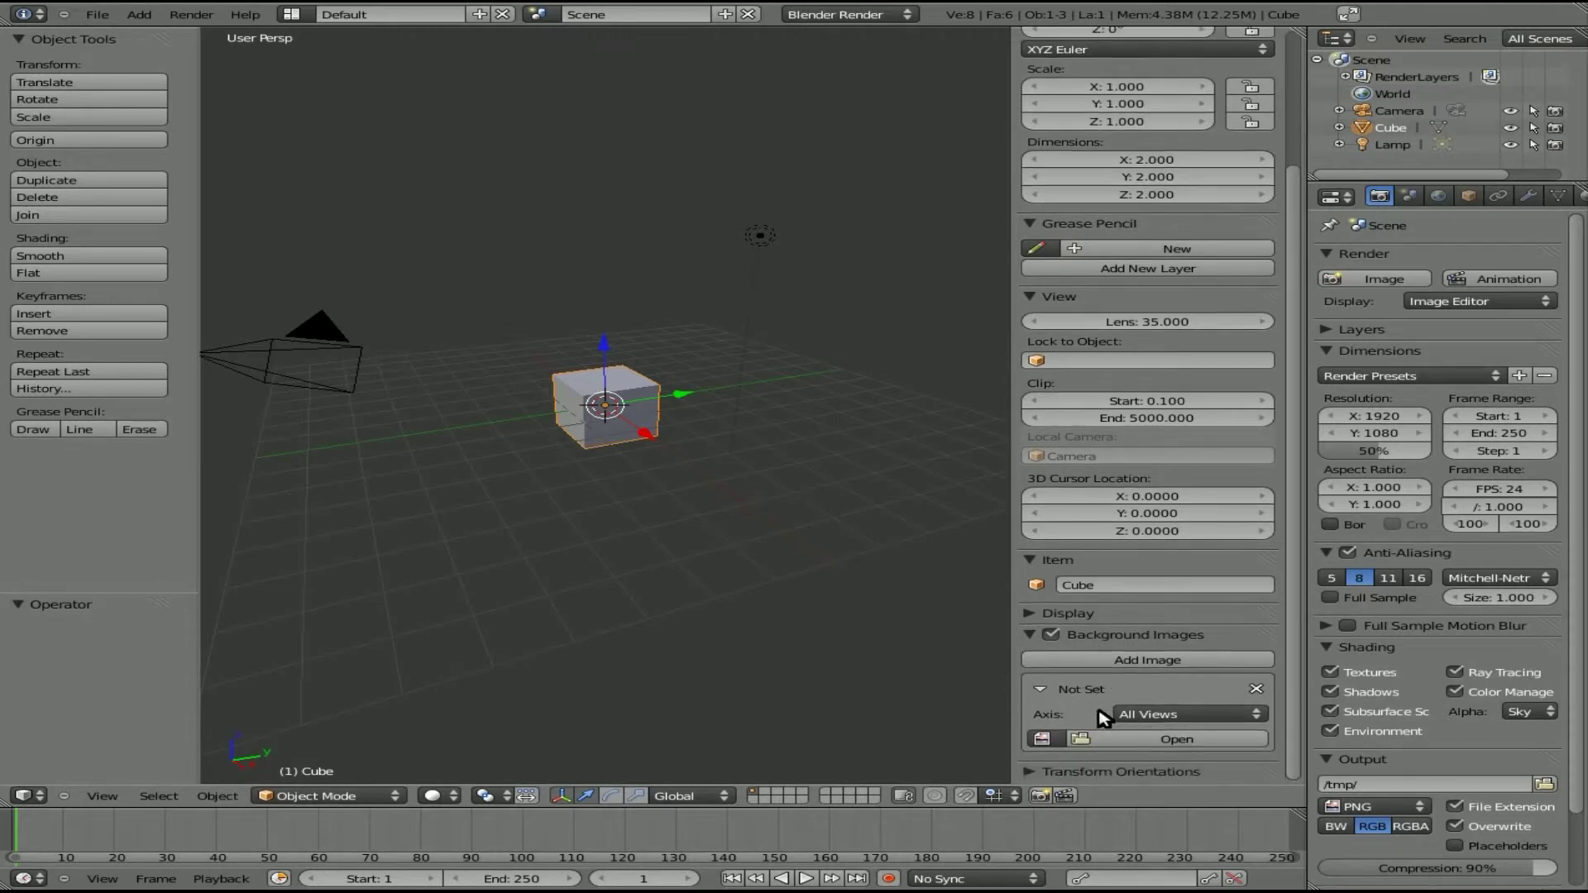
left_click(1141, 742)
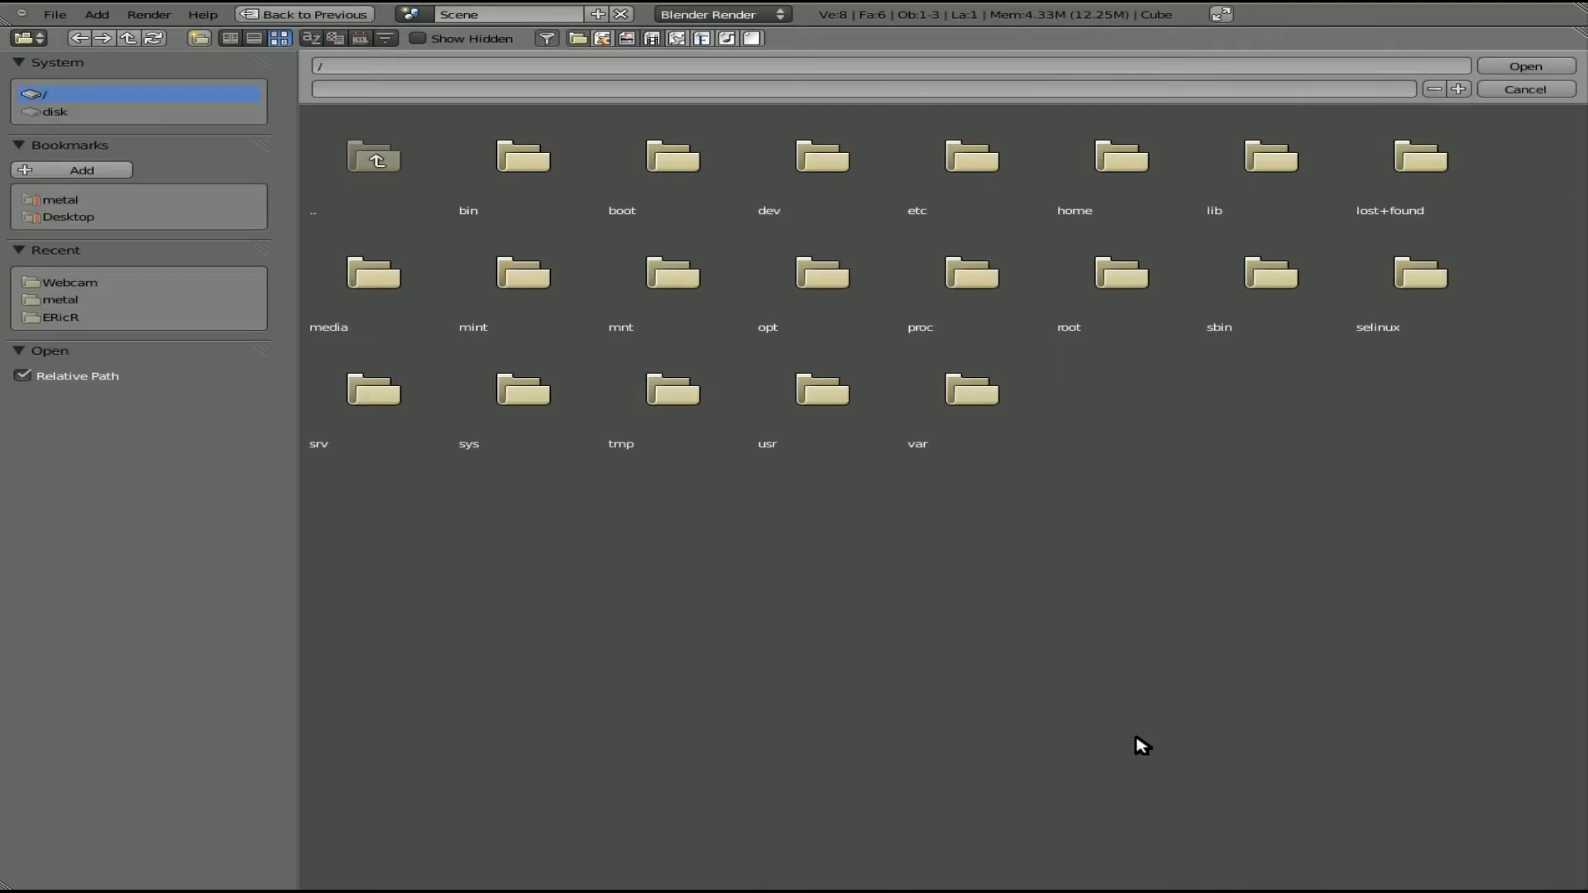
Step: Load 'Waste your time.avi' from the home folder as the background image
left_click(73, 200)
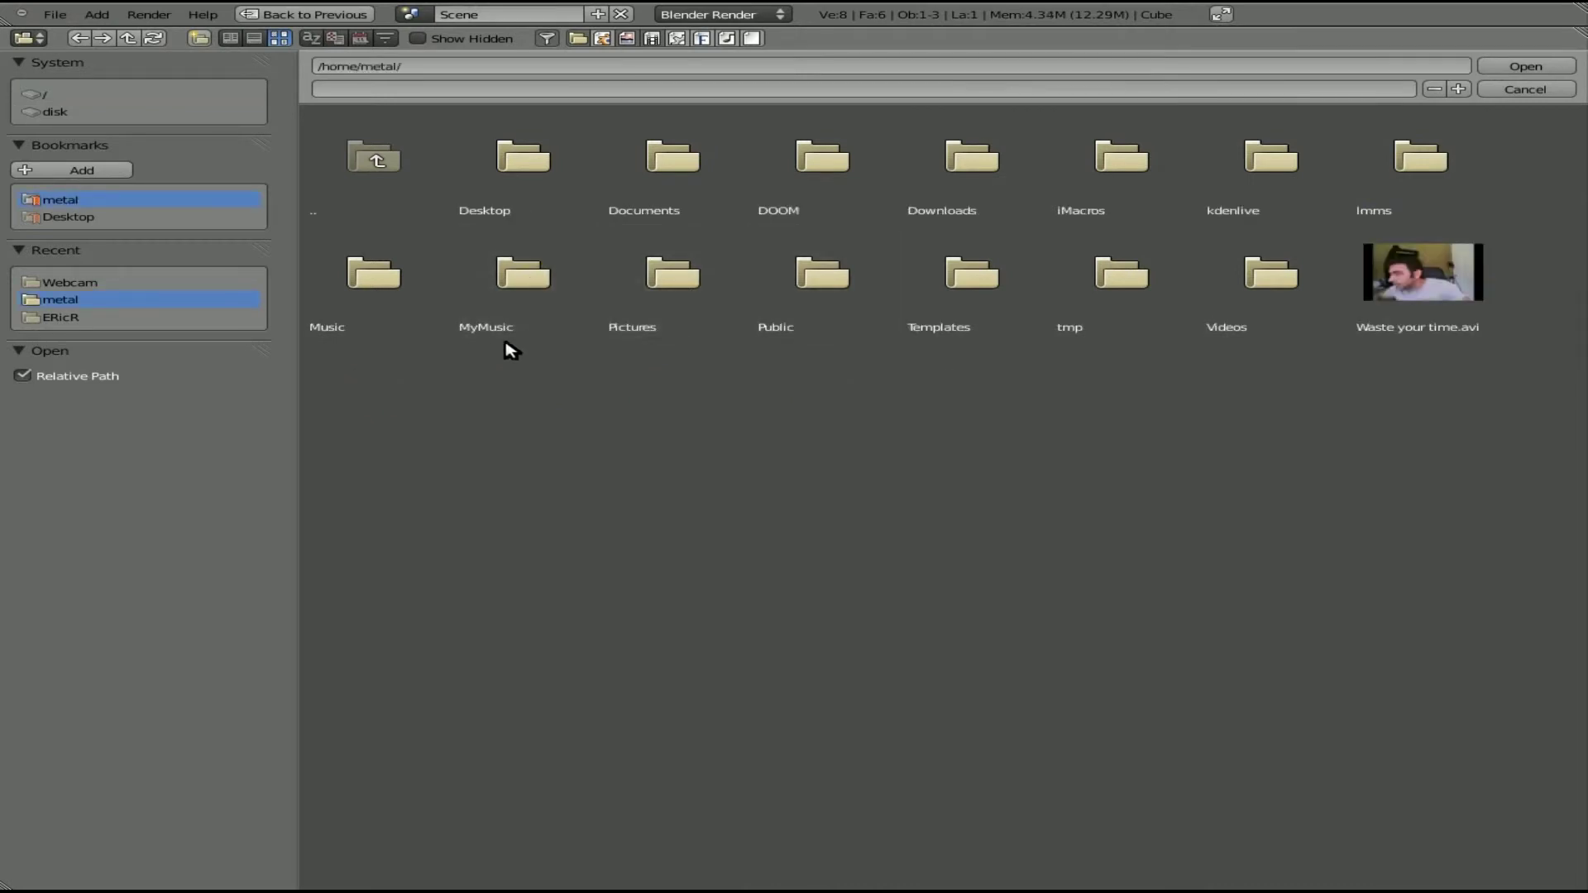
left_click(1398, 291)
left_click(1506, 65)
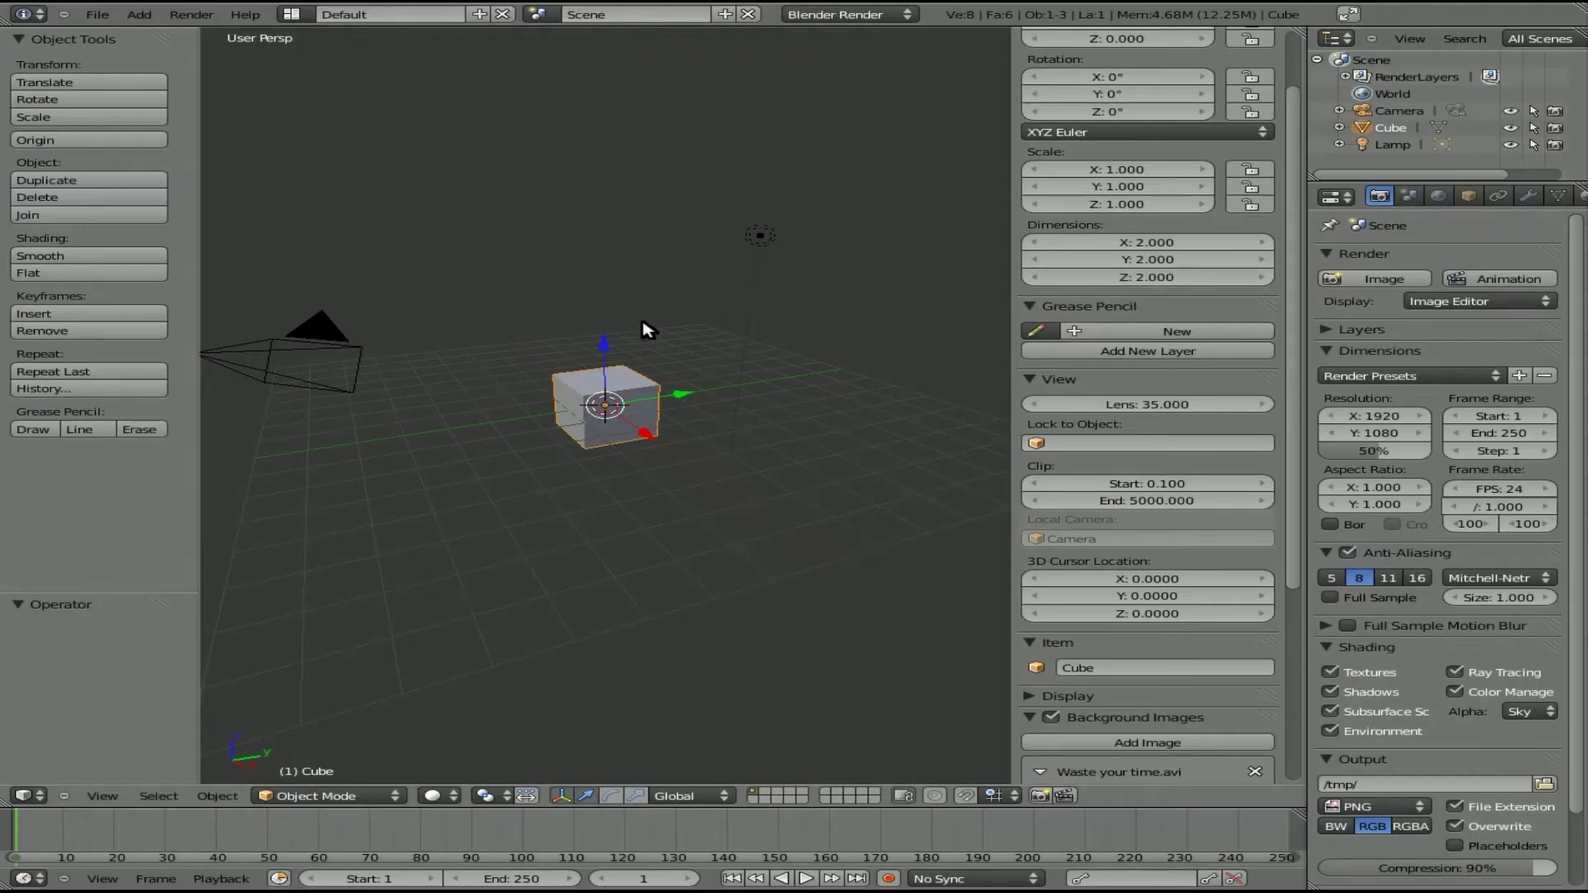
Step: In camera view, move the cube to the frame's right and preview the movie playback
scroll(1240, 698, "down", 5)
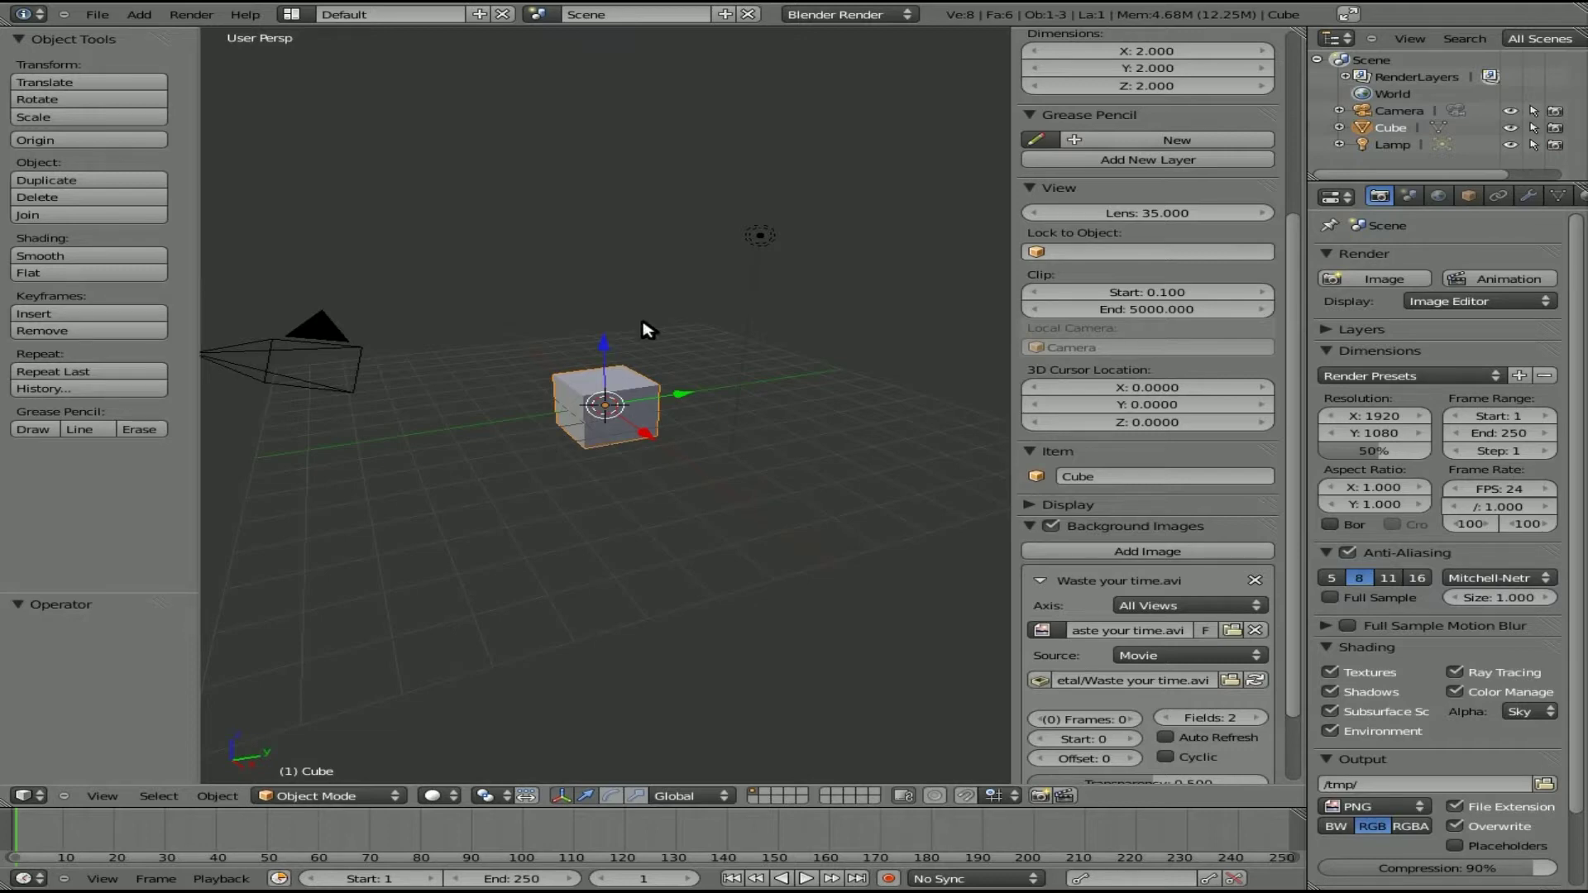
key("KP_0")
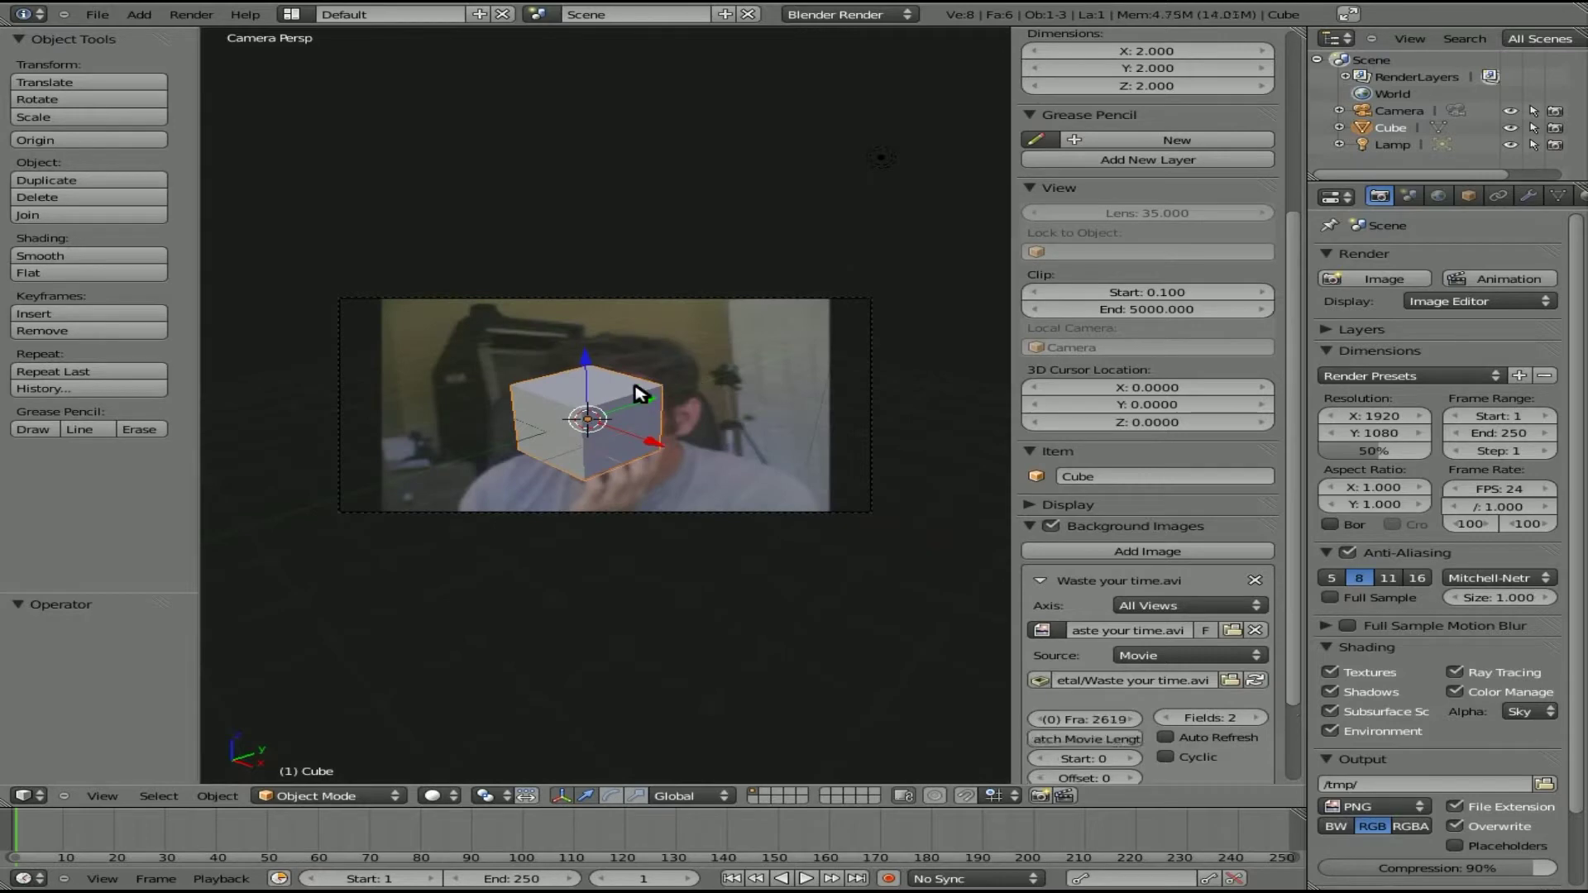
key("g")
left_click(757, 384)
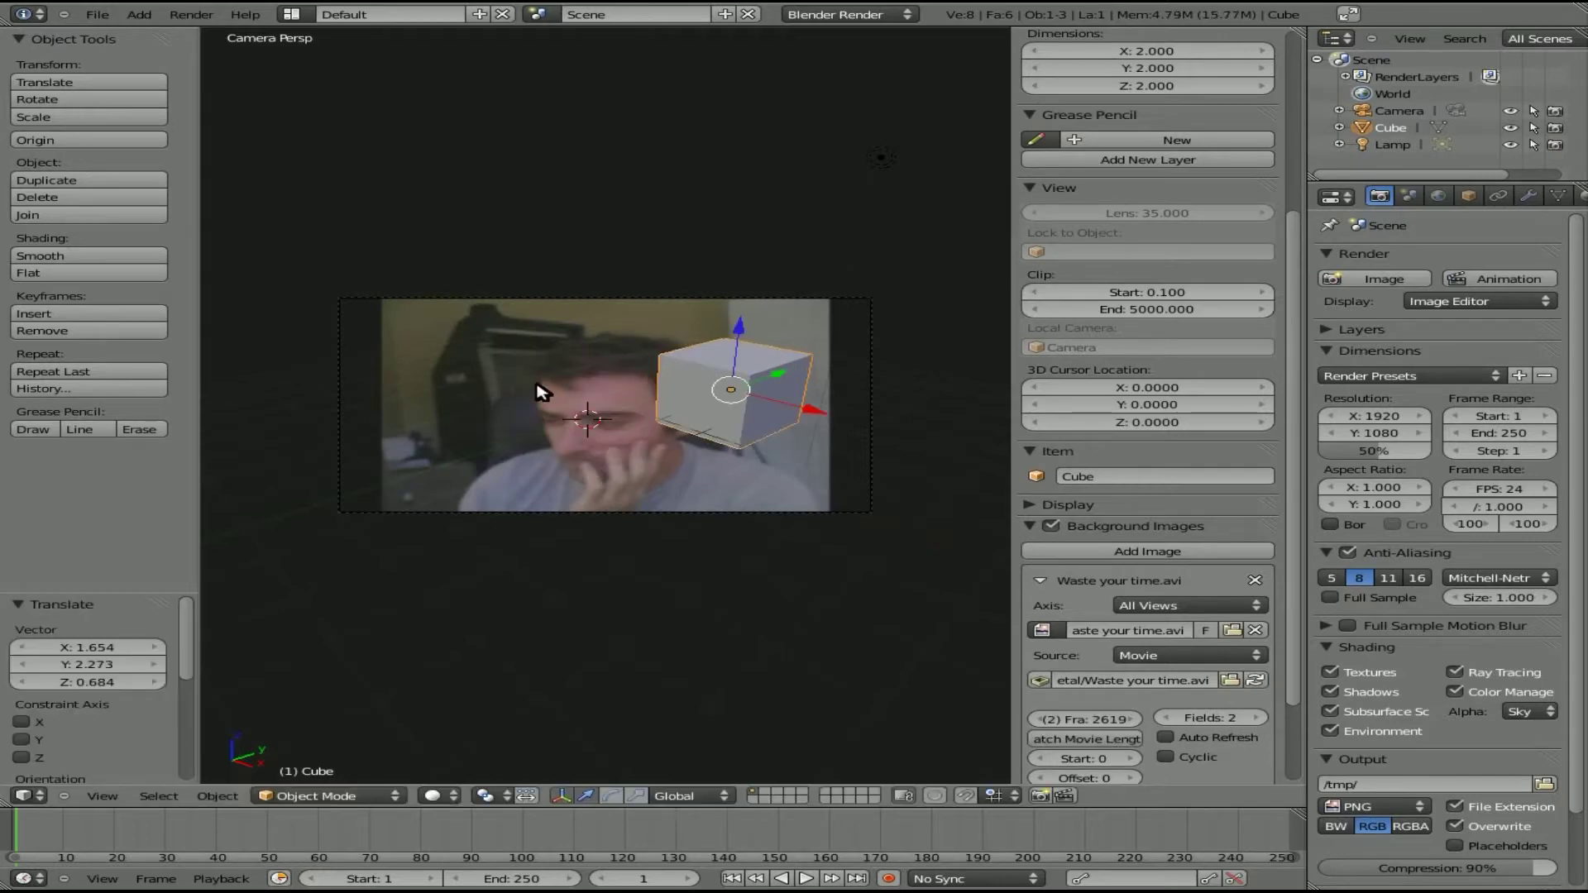
key("alt+a")
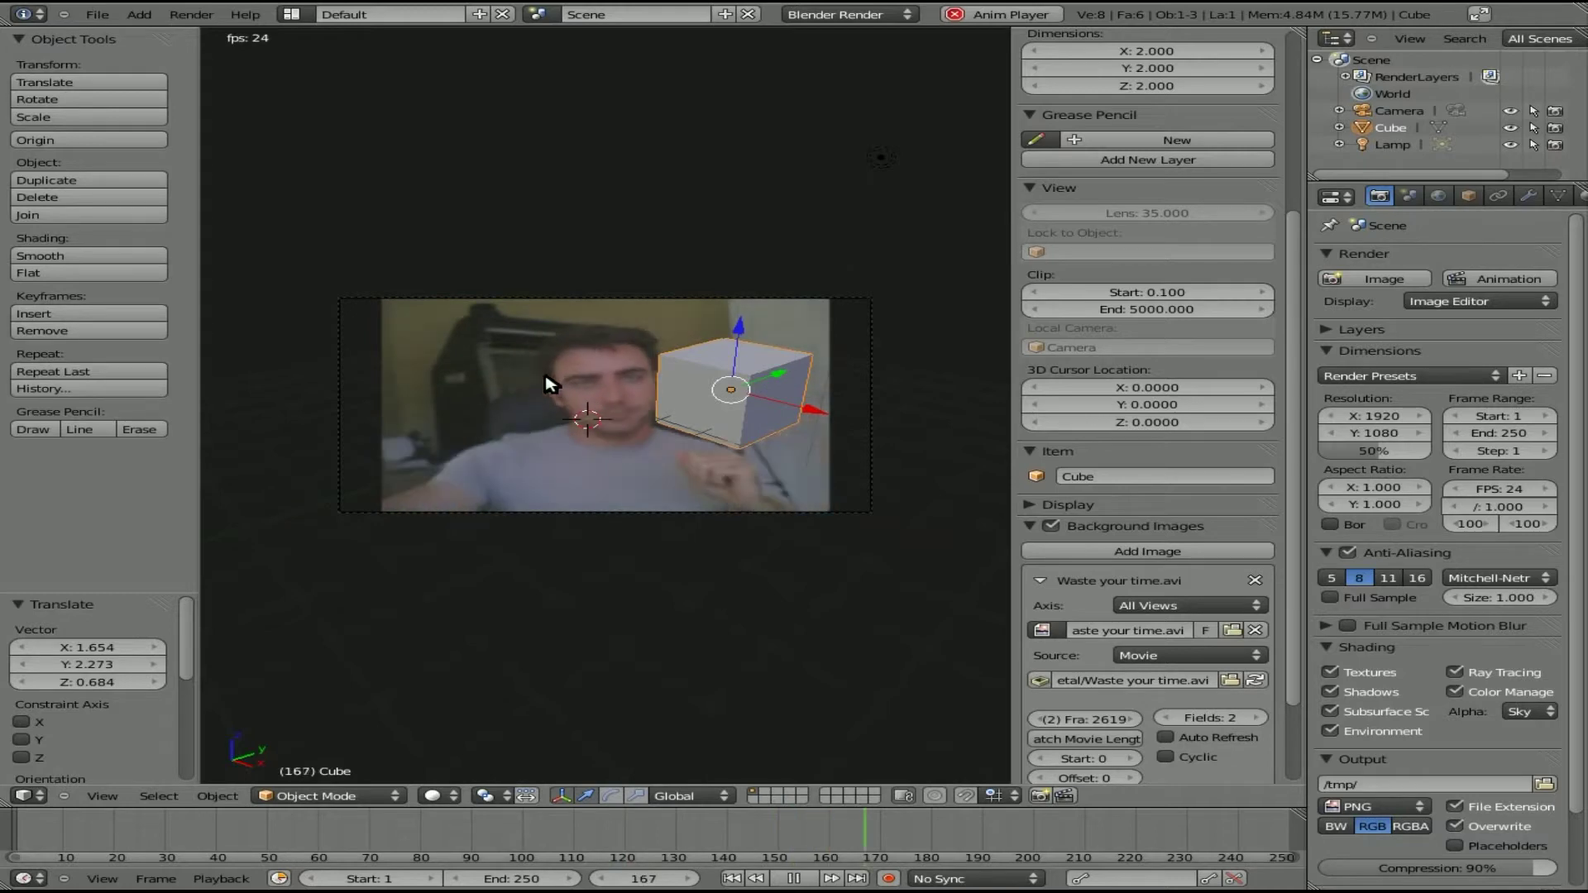
key("Escape")
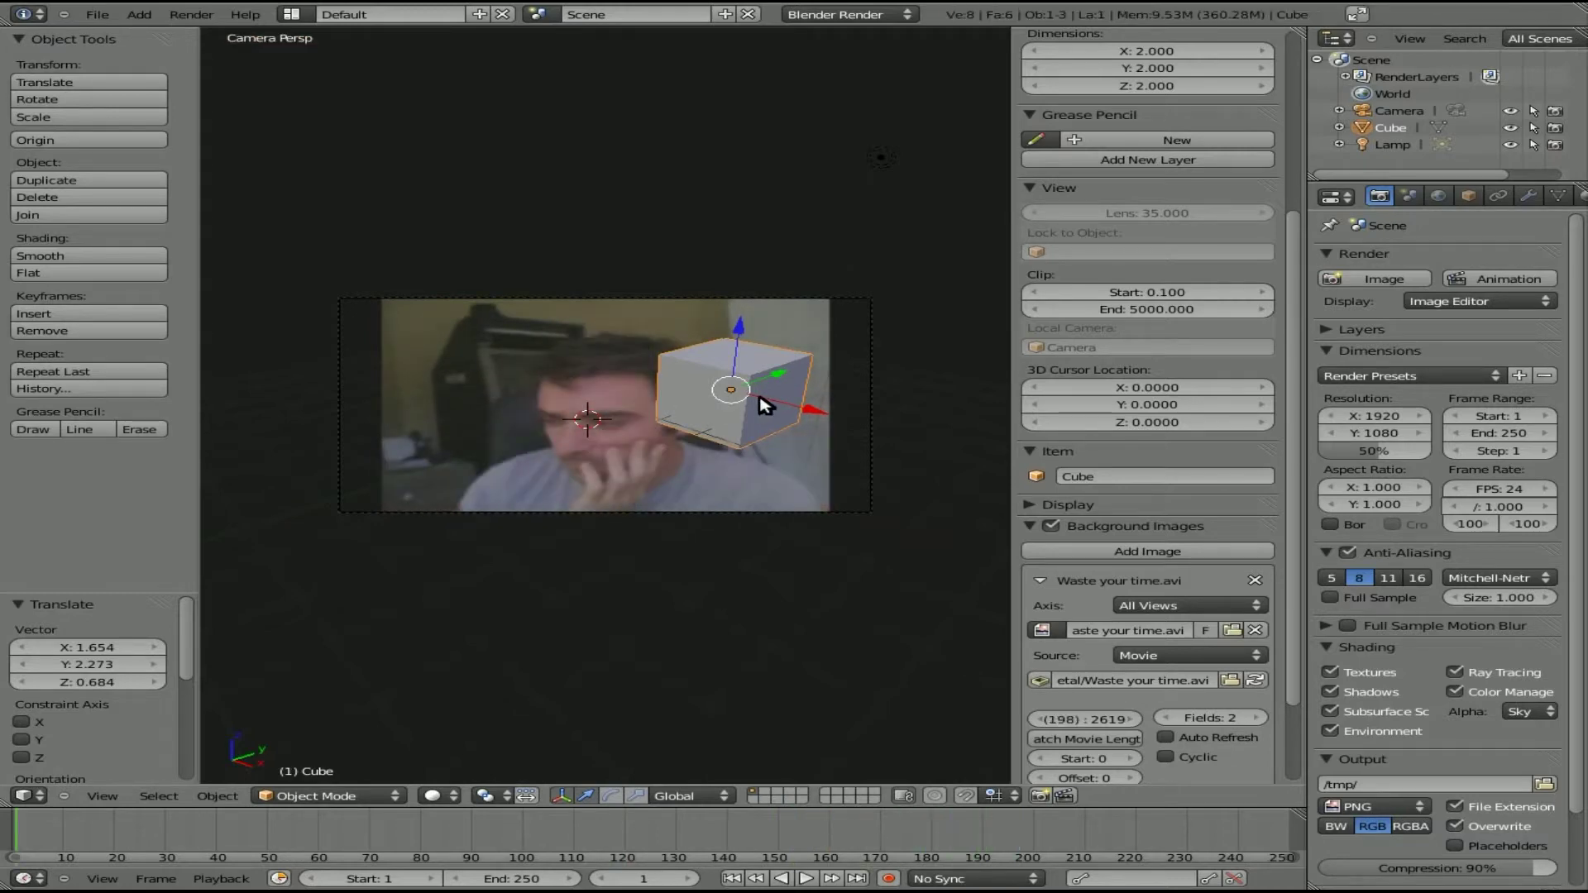
Step: Check front, top and right views, keeping the background image axis on All Views
key("KP_1")
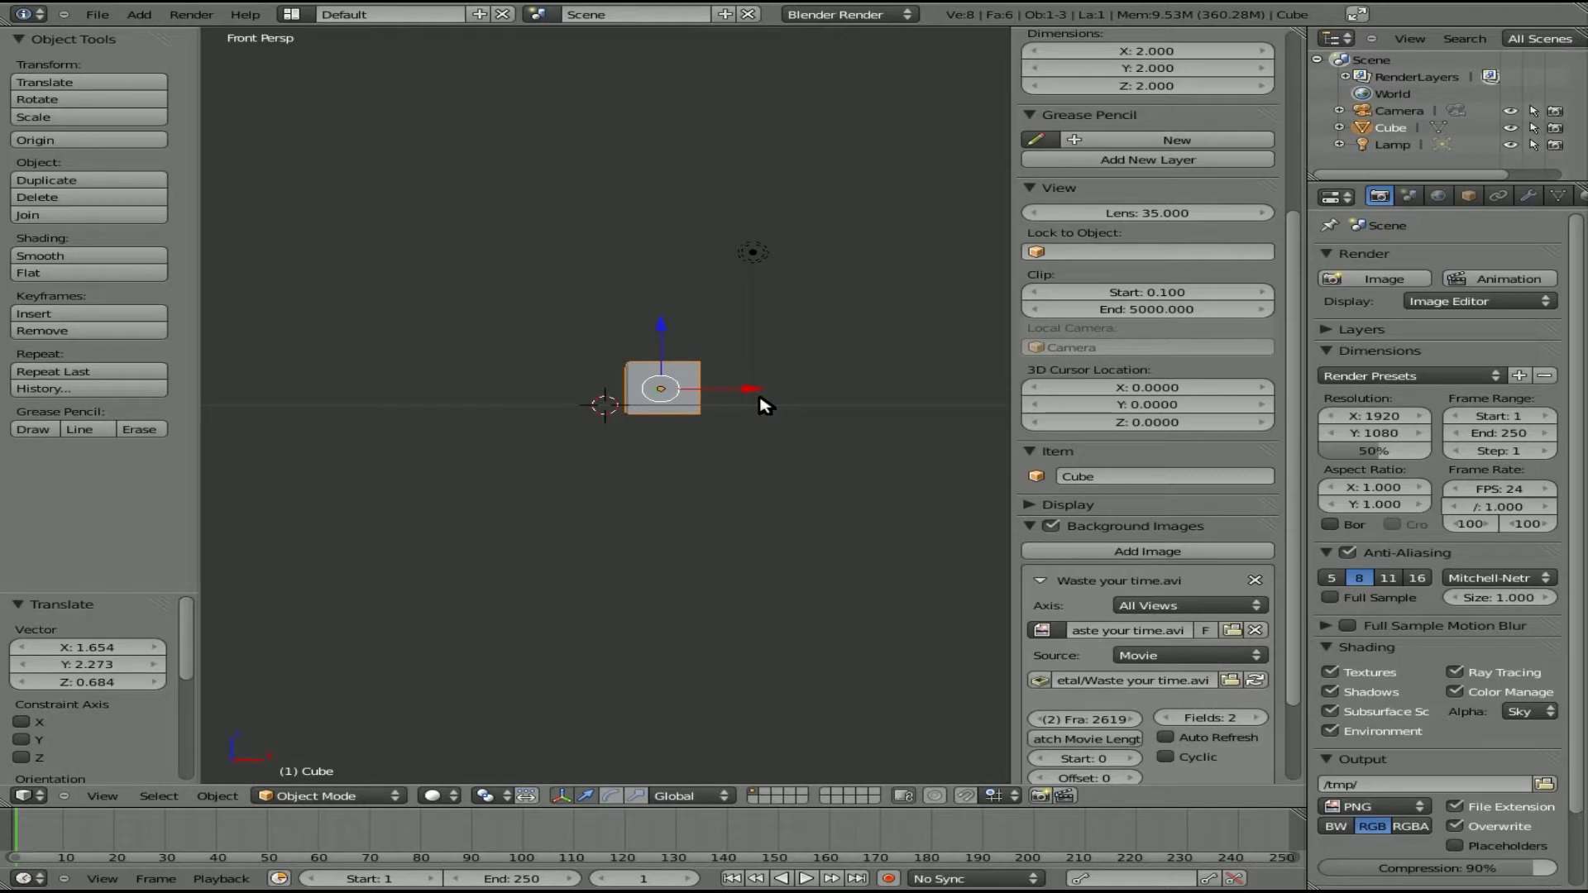
key("KP_7")
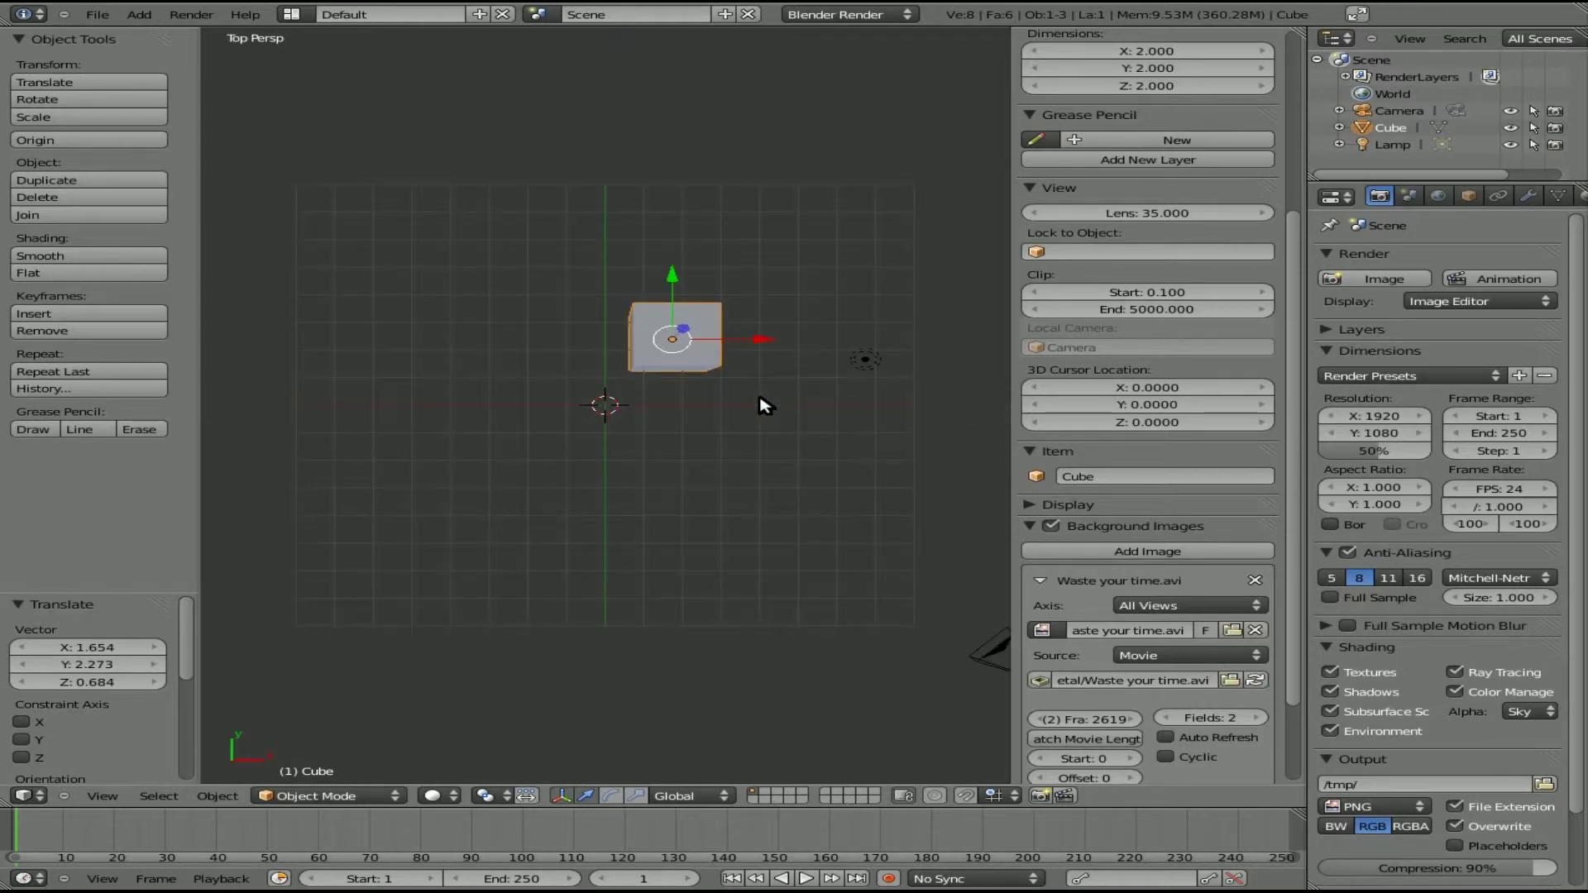
key("KP_3")
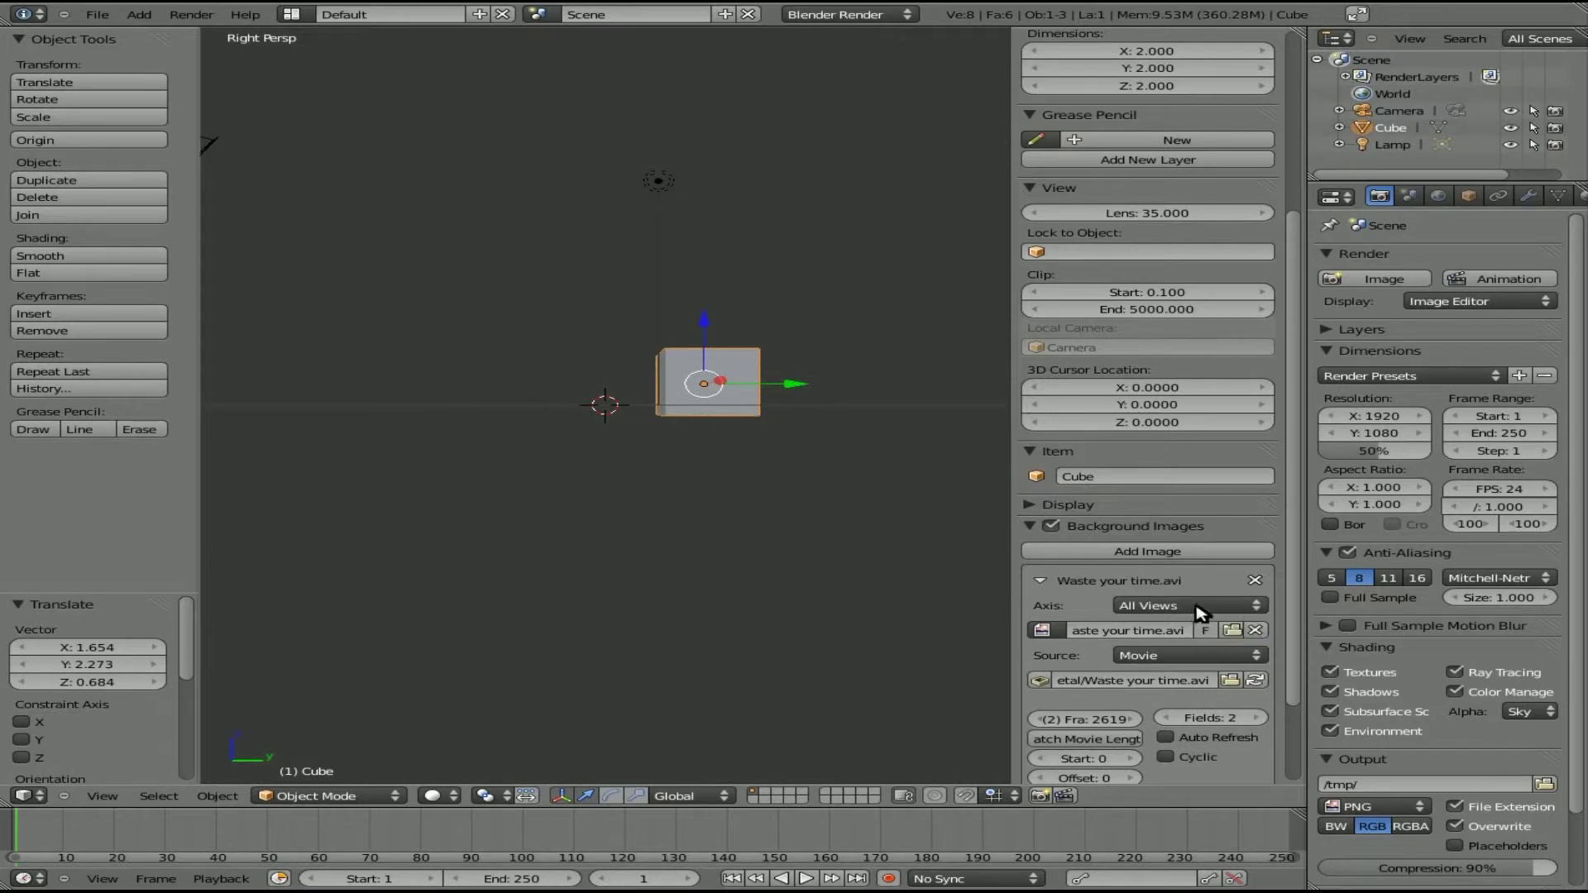
left_click(1254, 608)
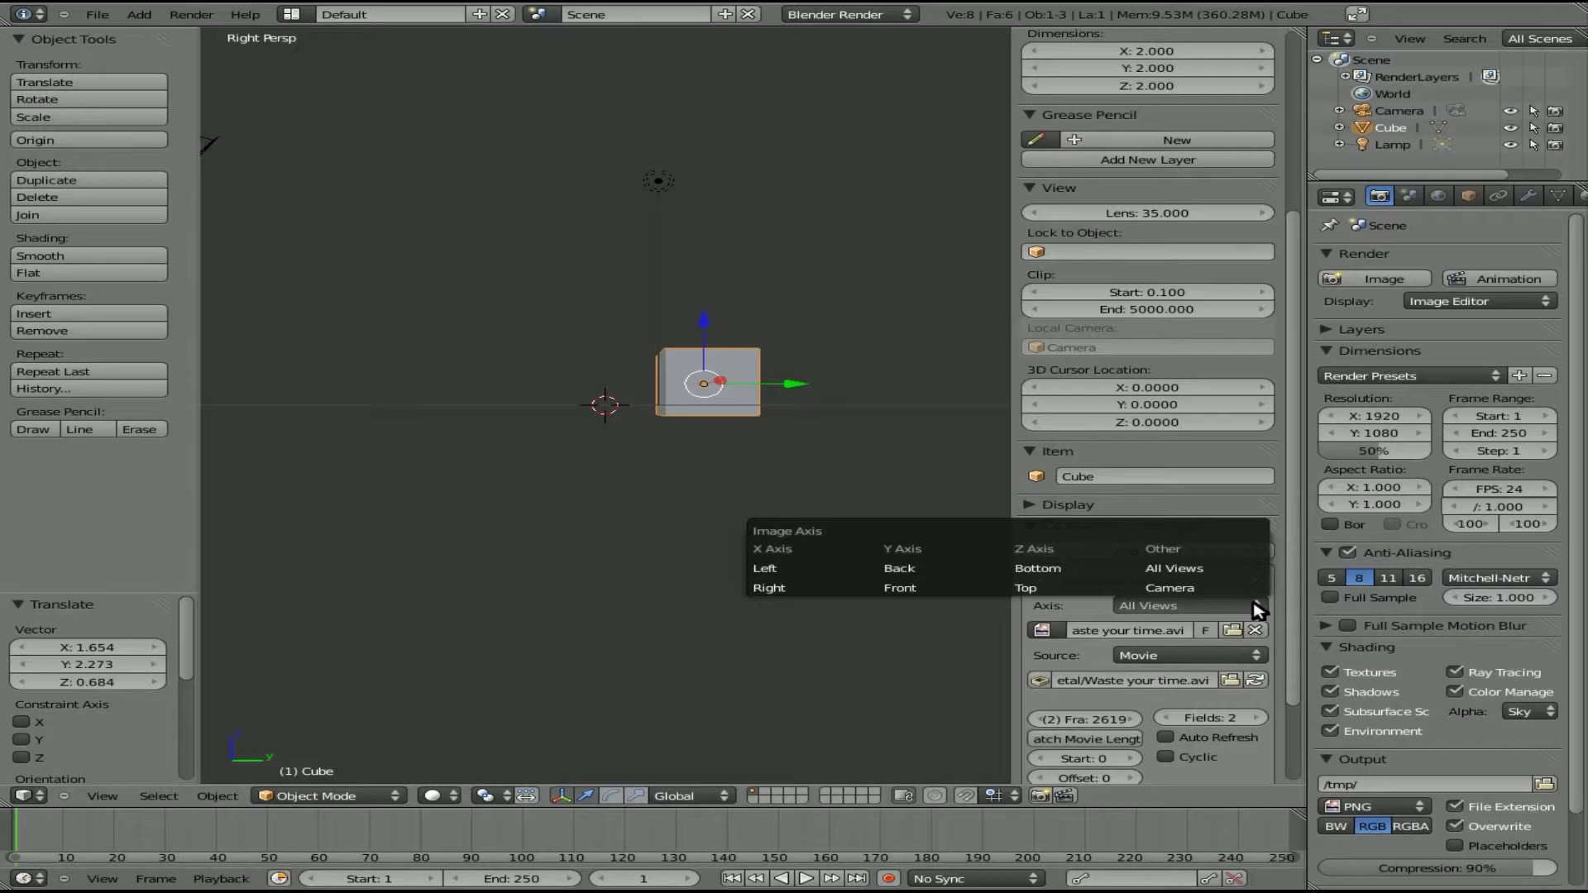
left_click(1174, 568)
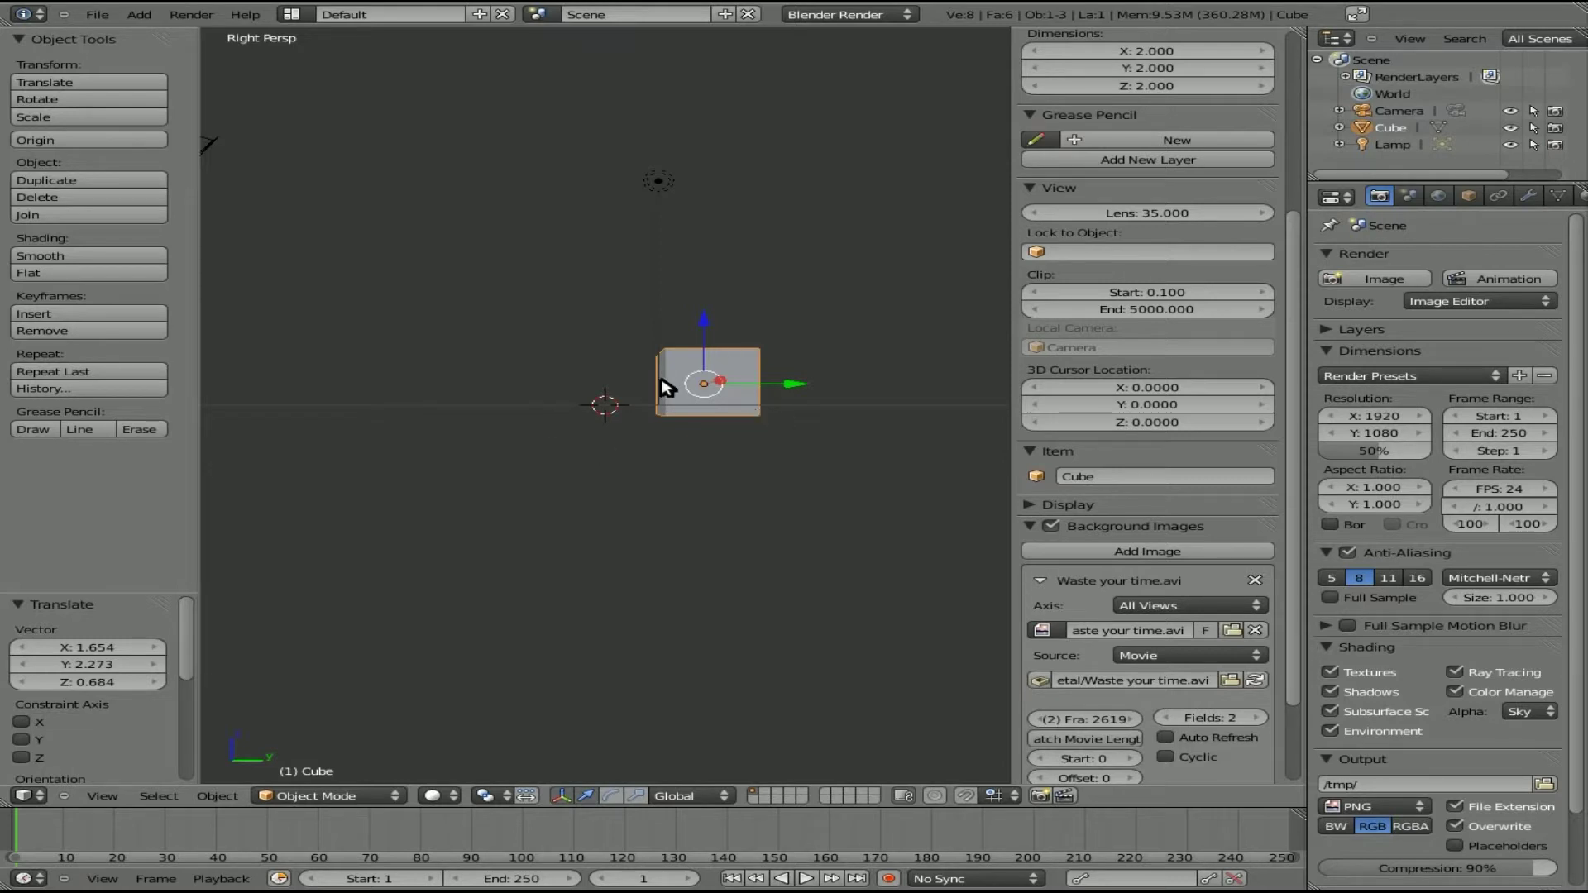
Step: Compare front, camera and top views in orthographic and perspective to see the background
key("KP_5")
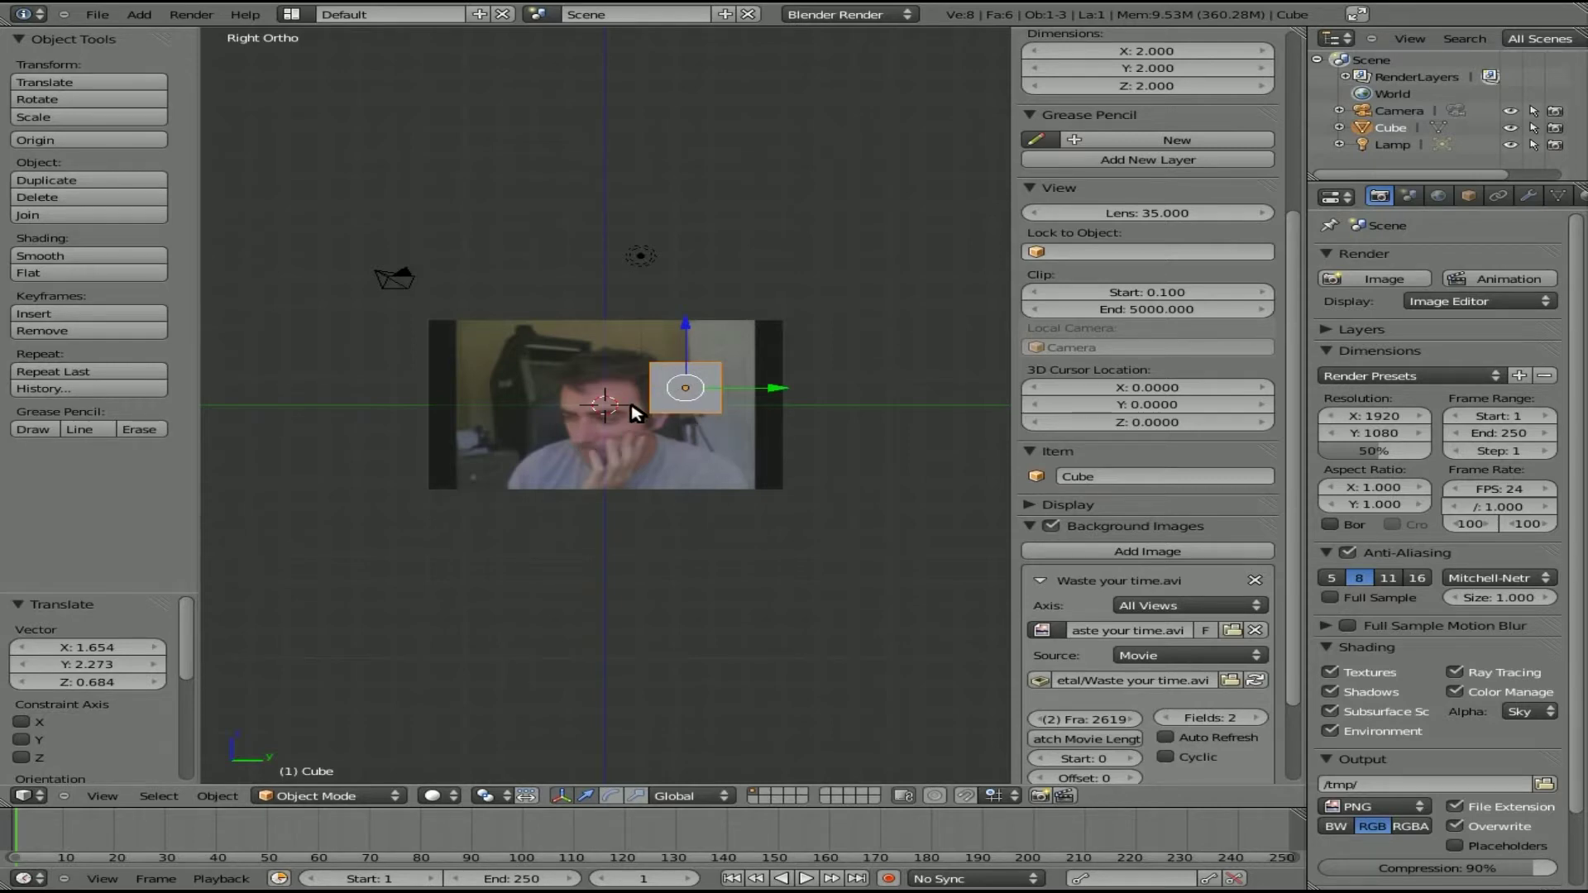
key("KP_1")
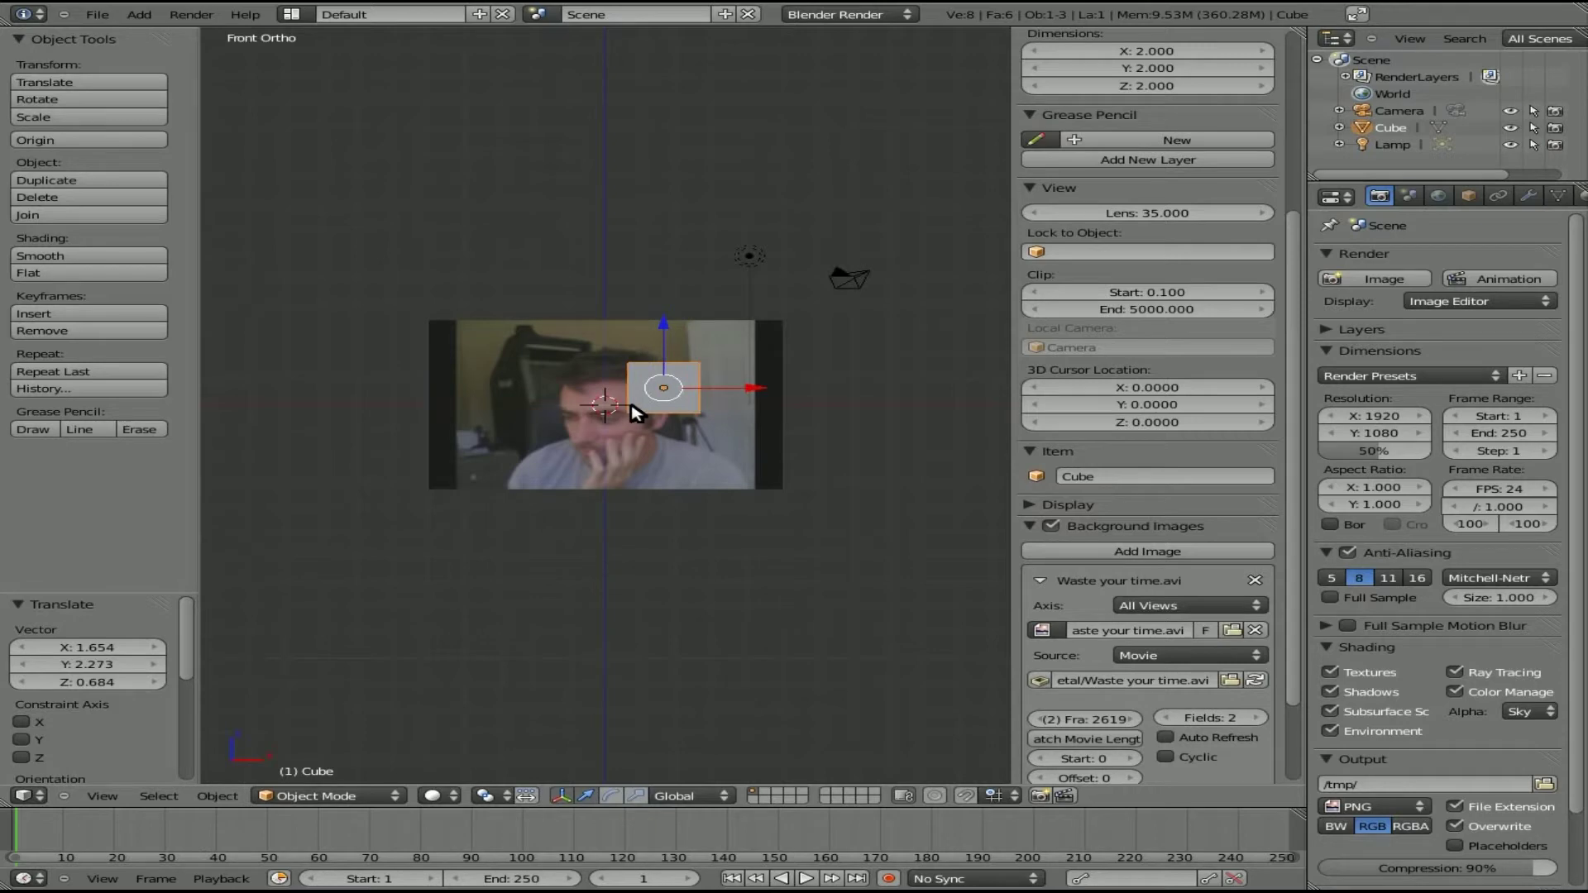
key("KP_0")
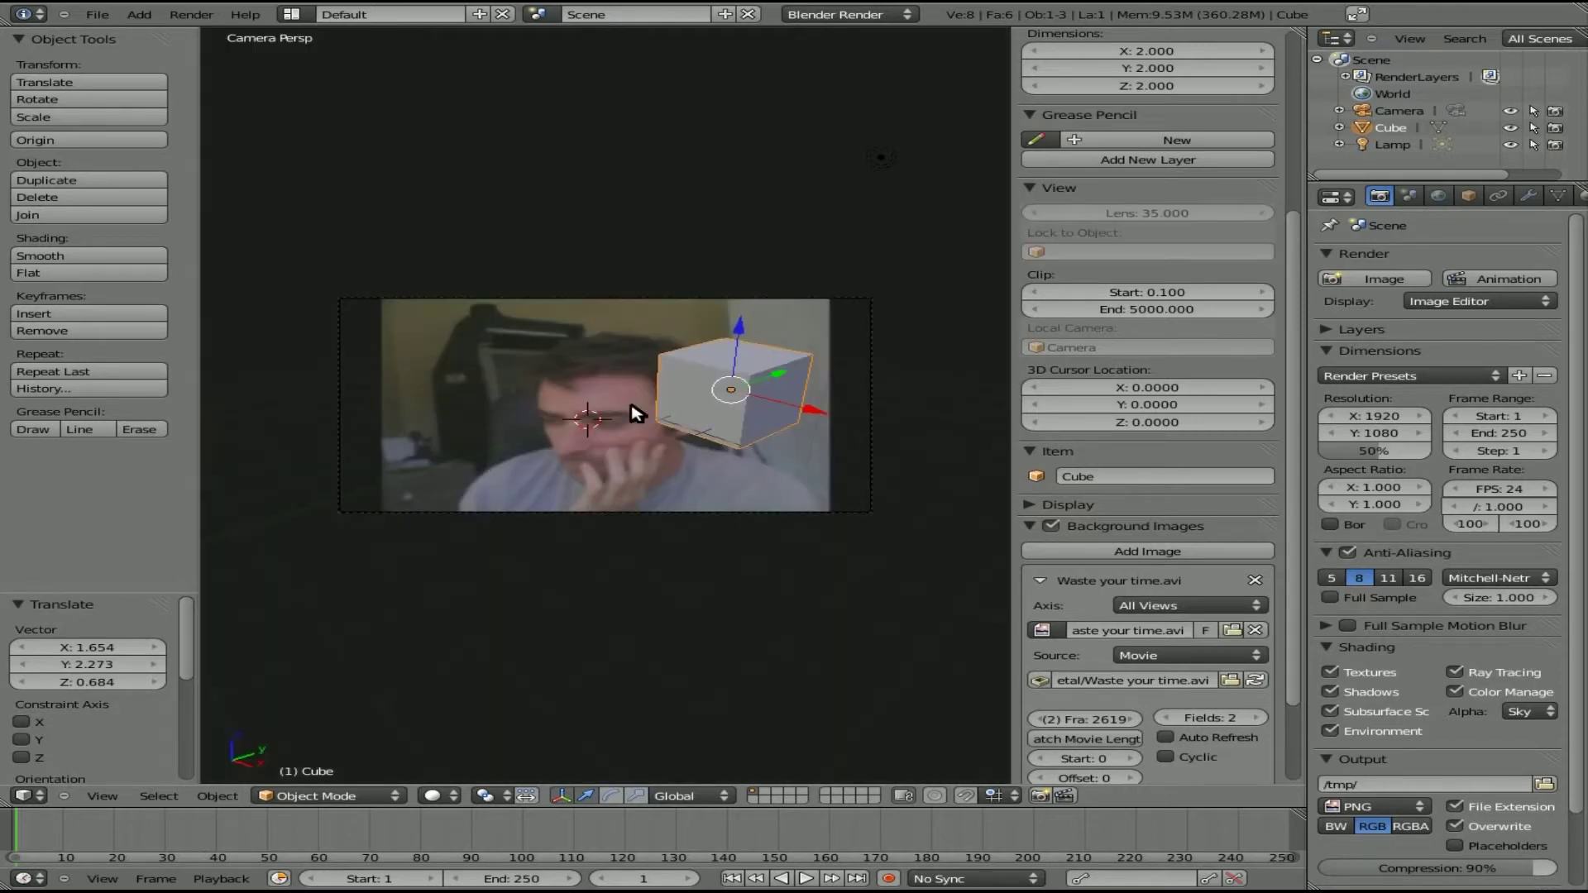
key("KP_7")
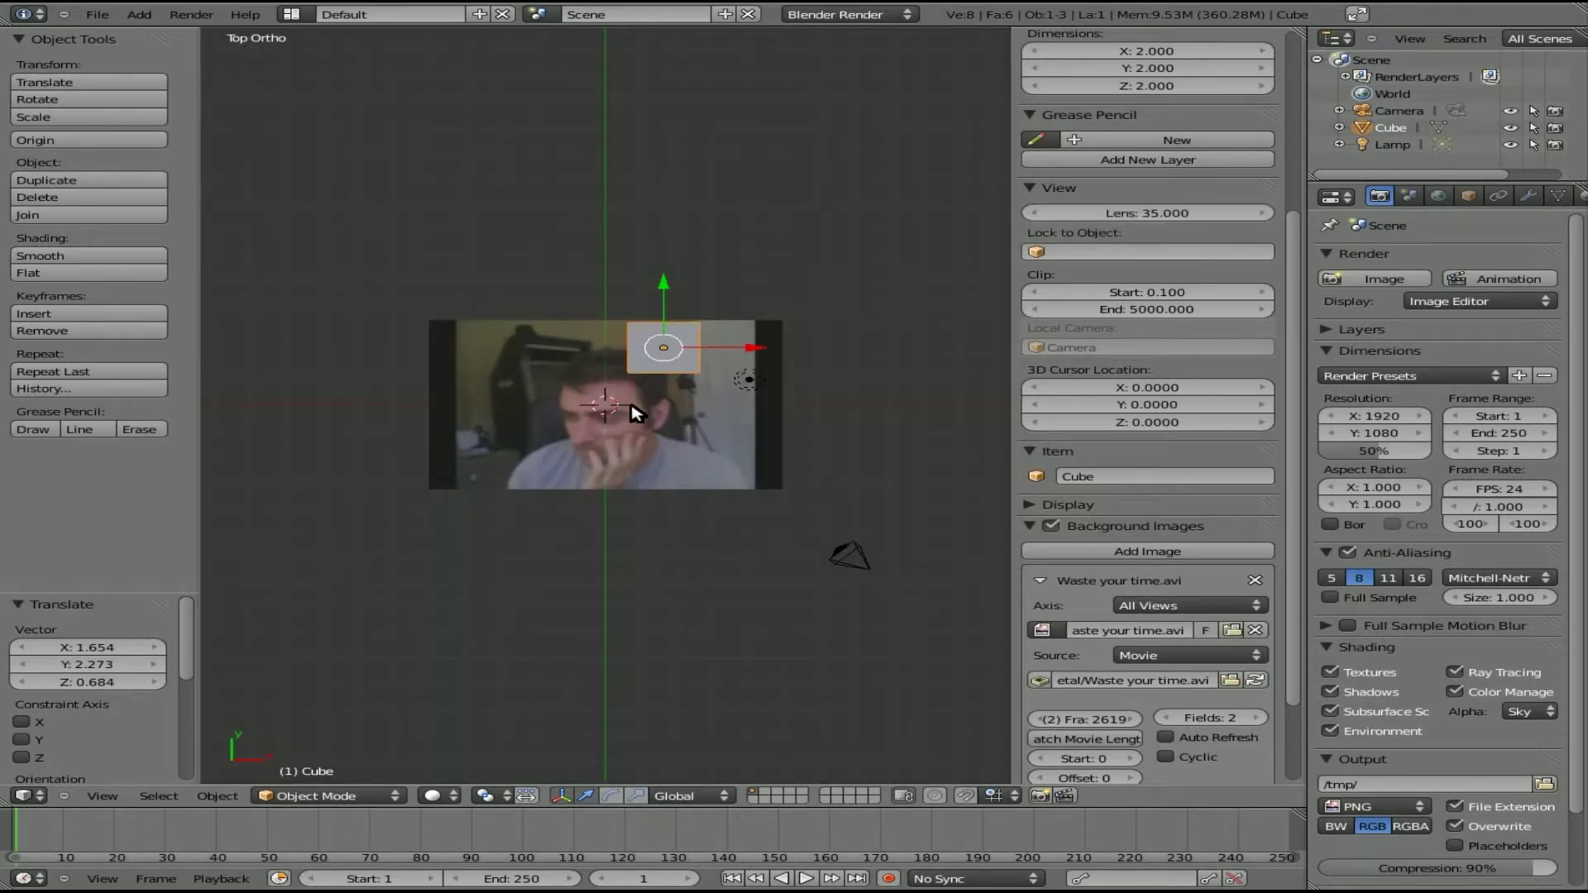
key("KP_5")
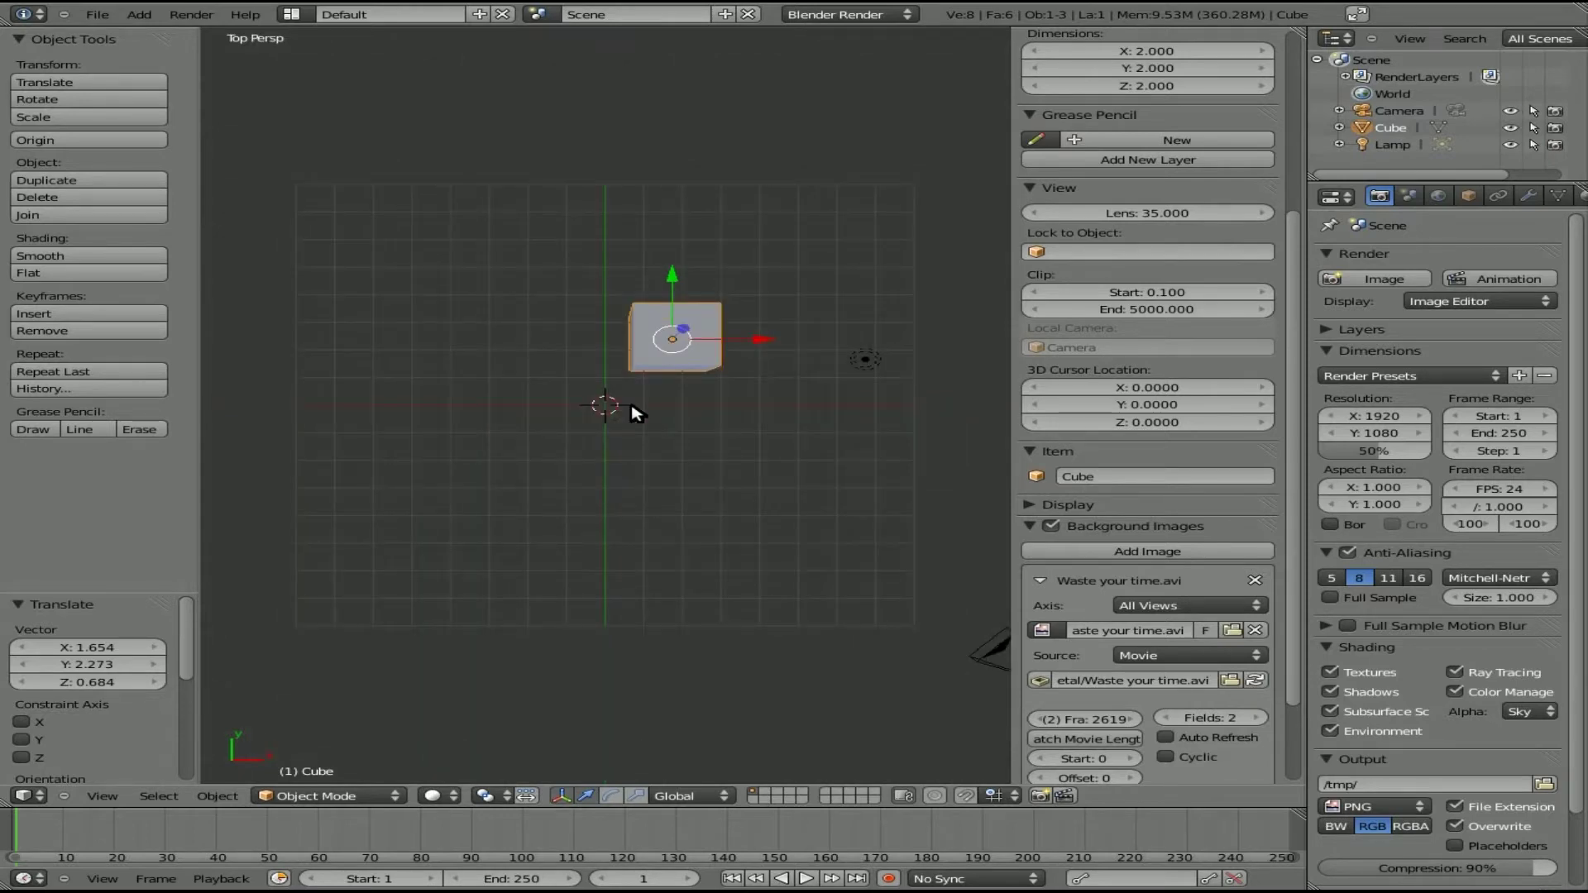
key("KP_5")
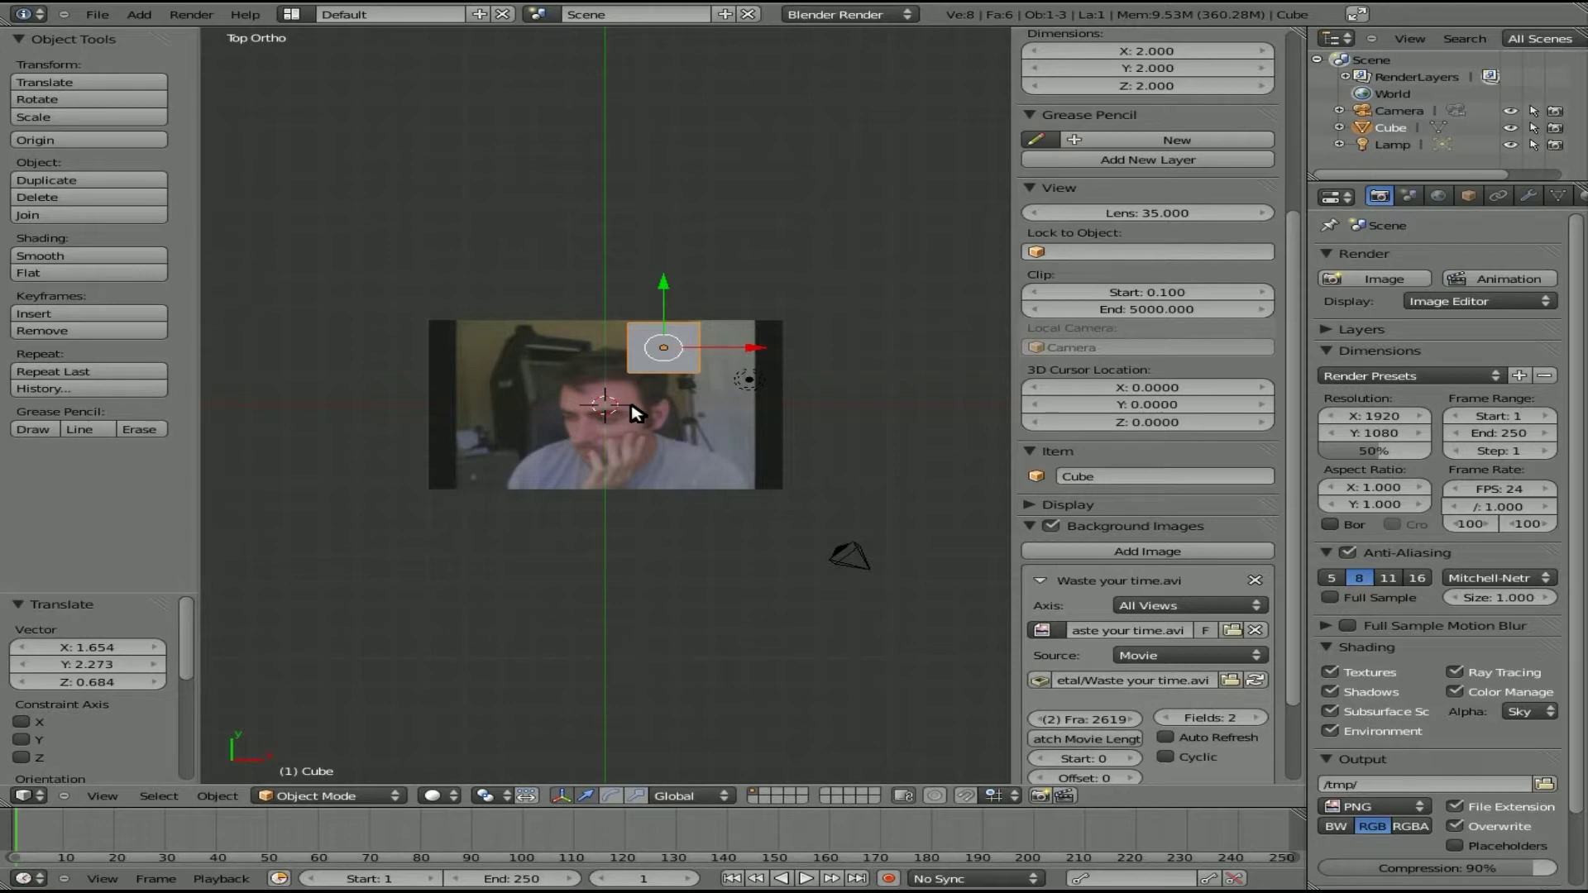
key("KP_5")
key("KP_5")
key("KP_5")
key("KP_5")
Step: Show the cube as wireframe, return to perspective, and duplicate the cube
key("z")
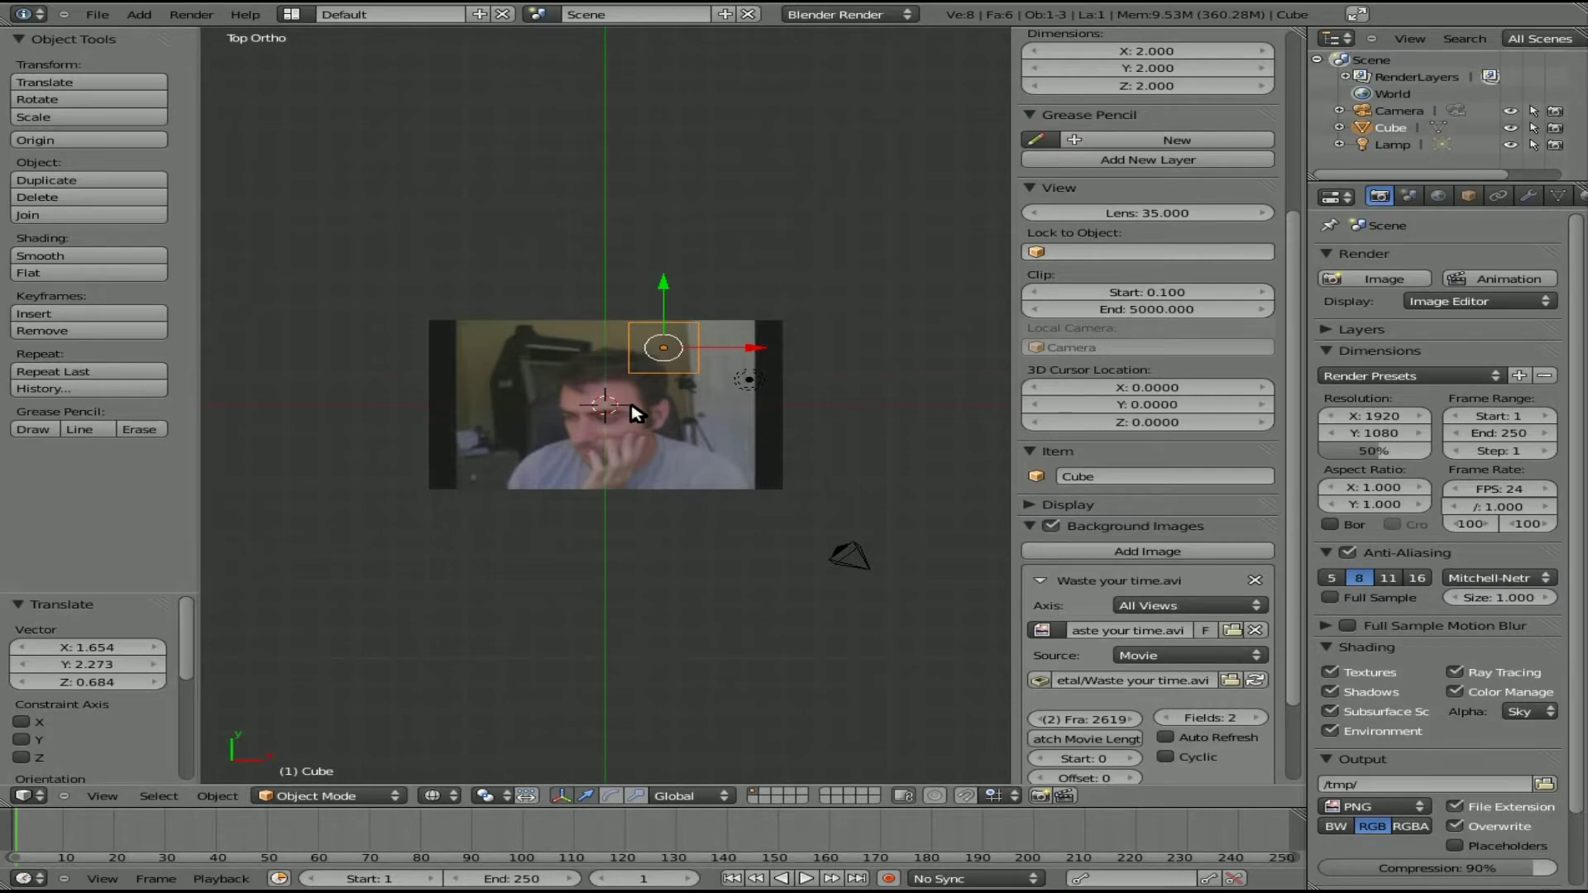
key("KP_5")
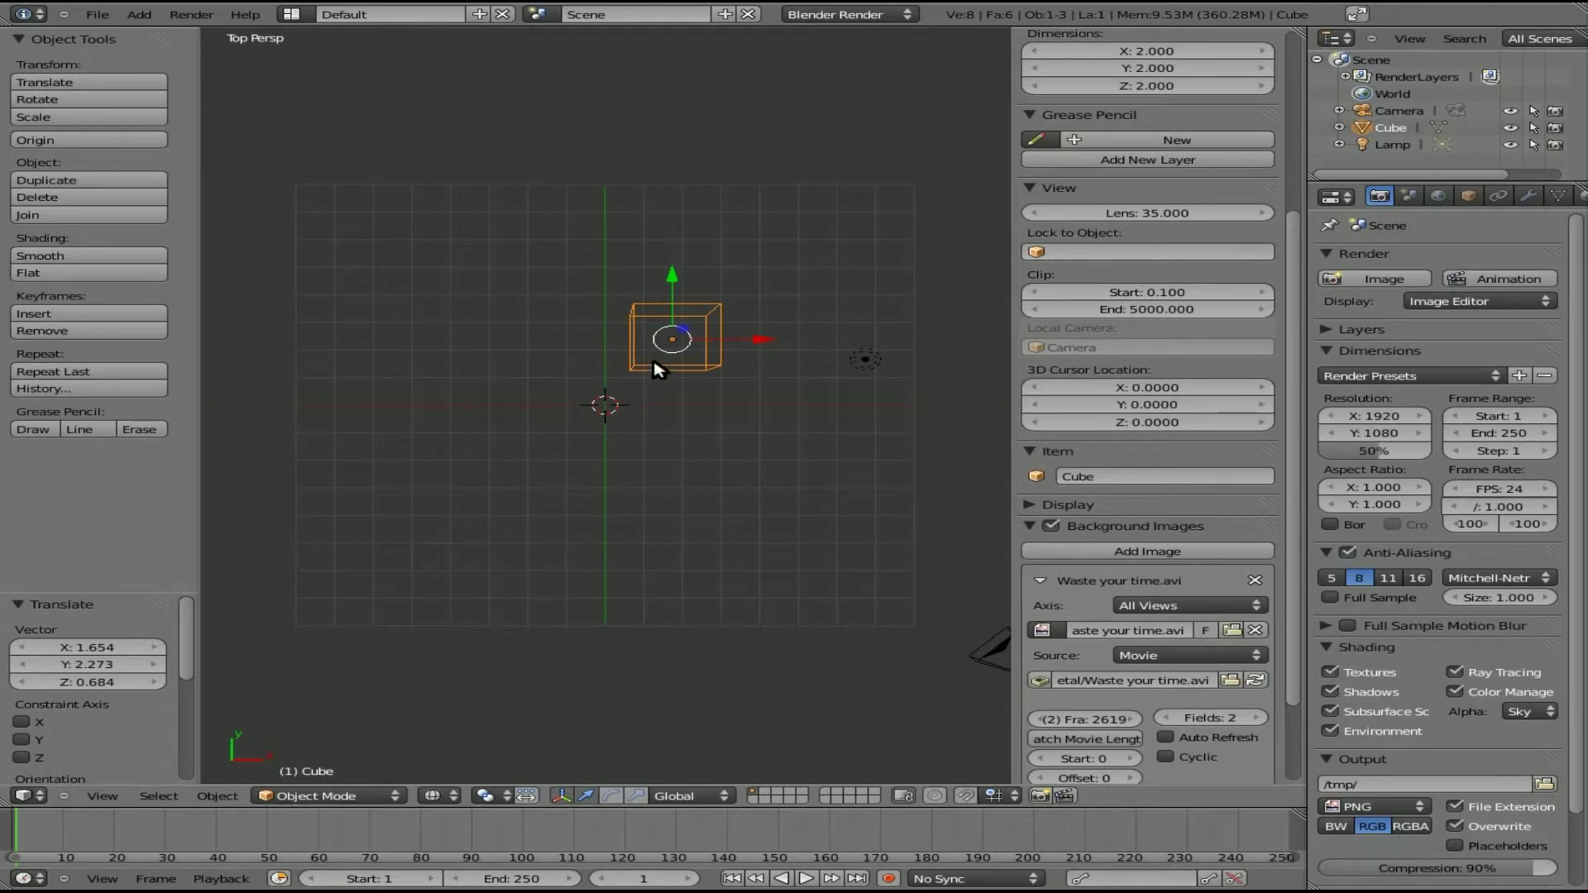
key("KP_5")
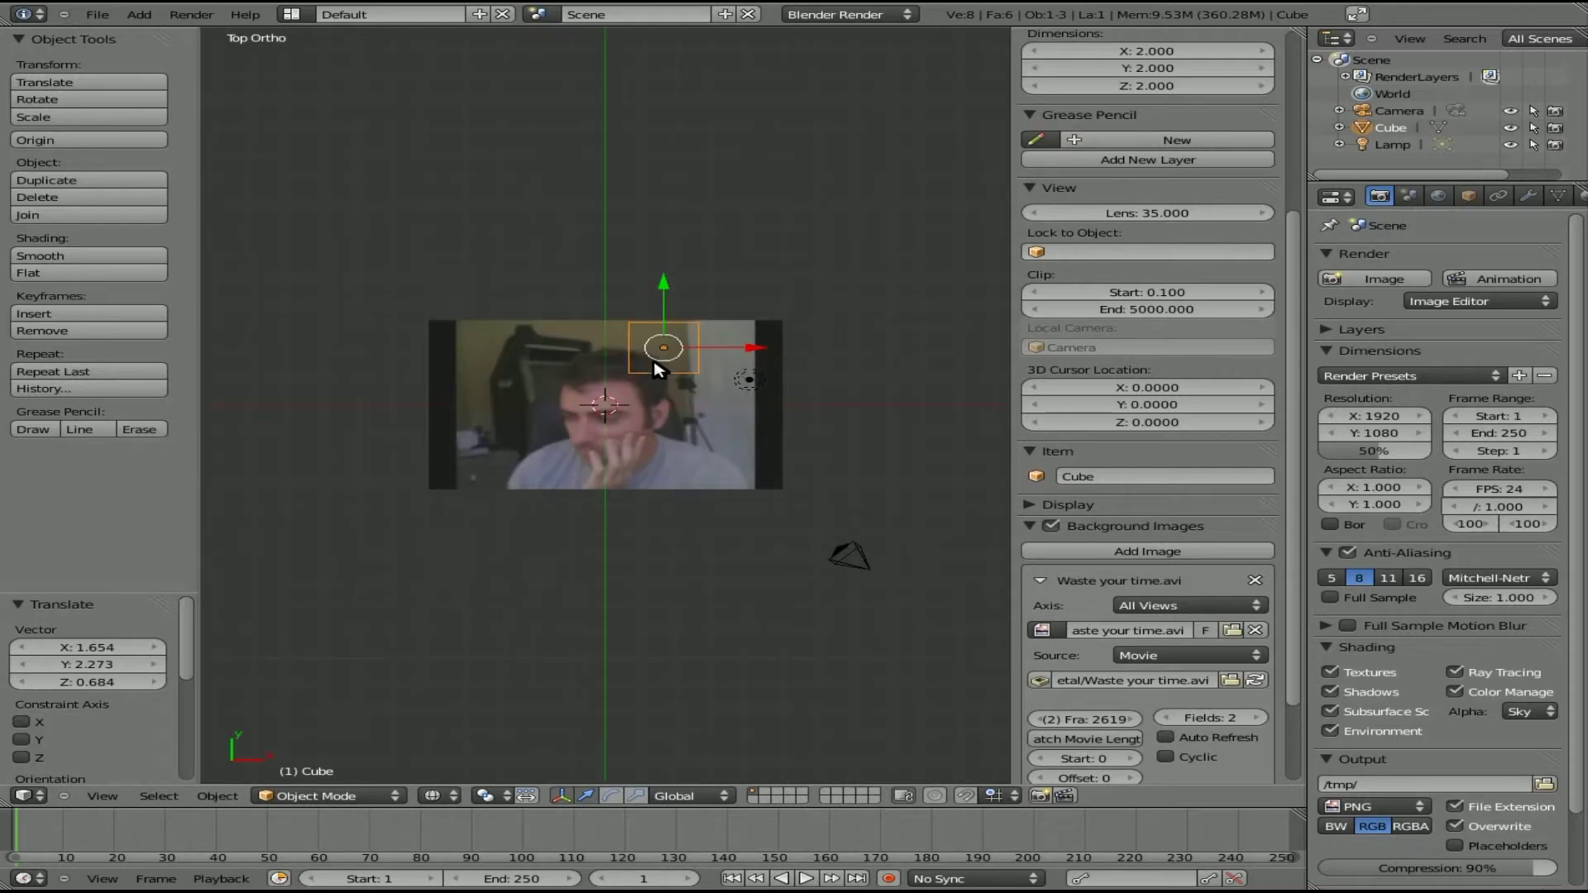
key("KP_5")
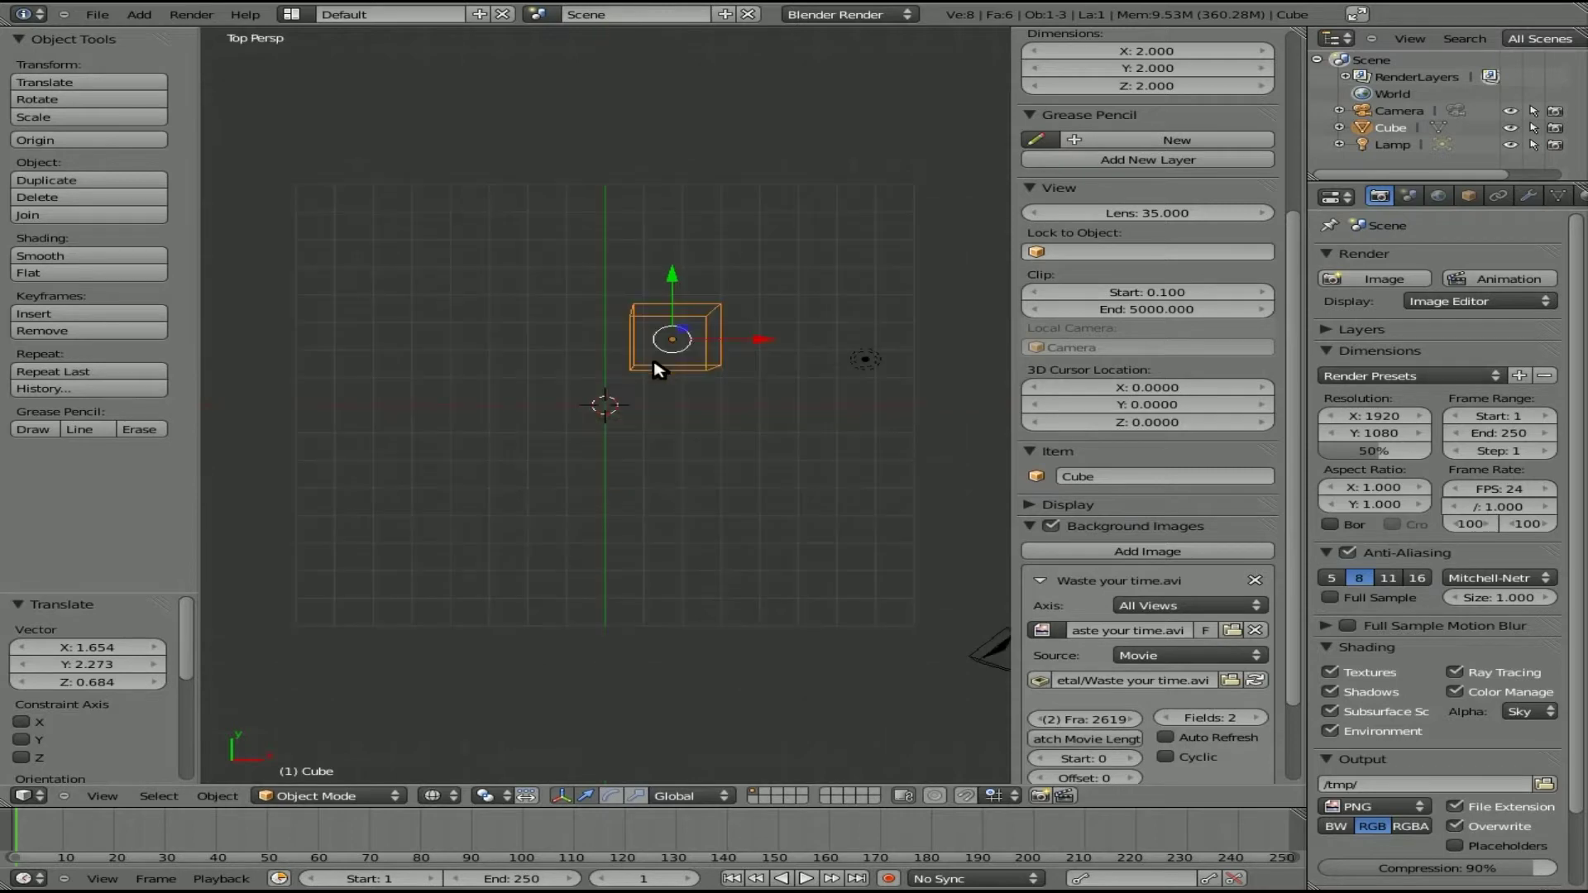
key("shift+d")
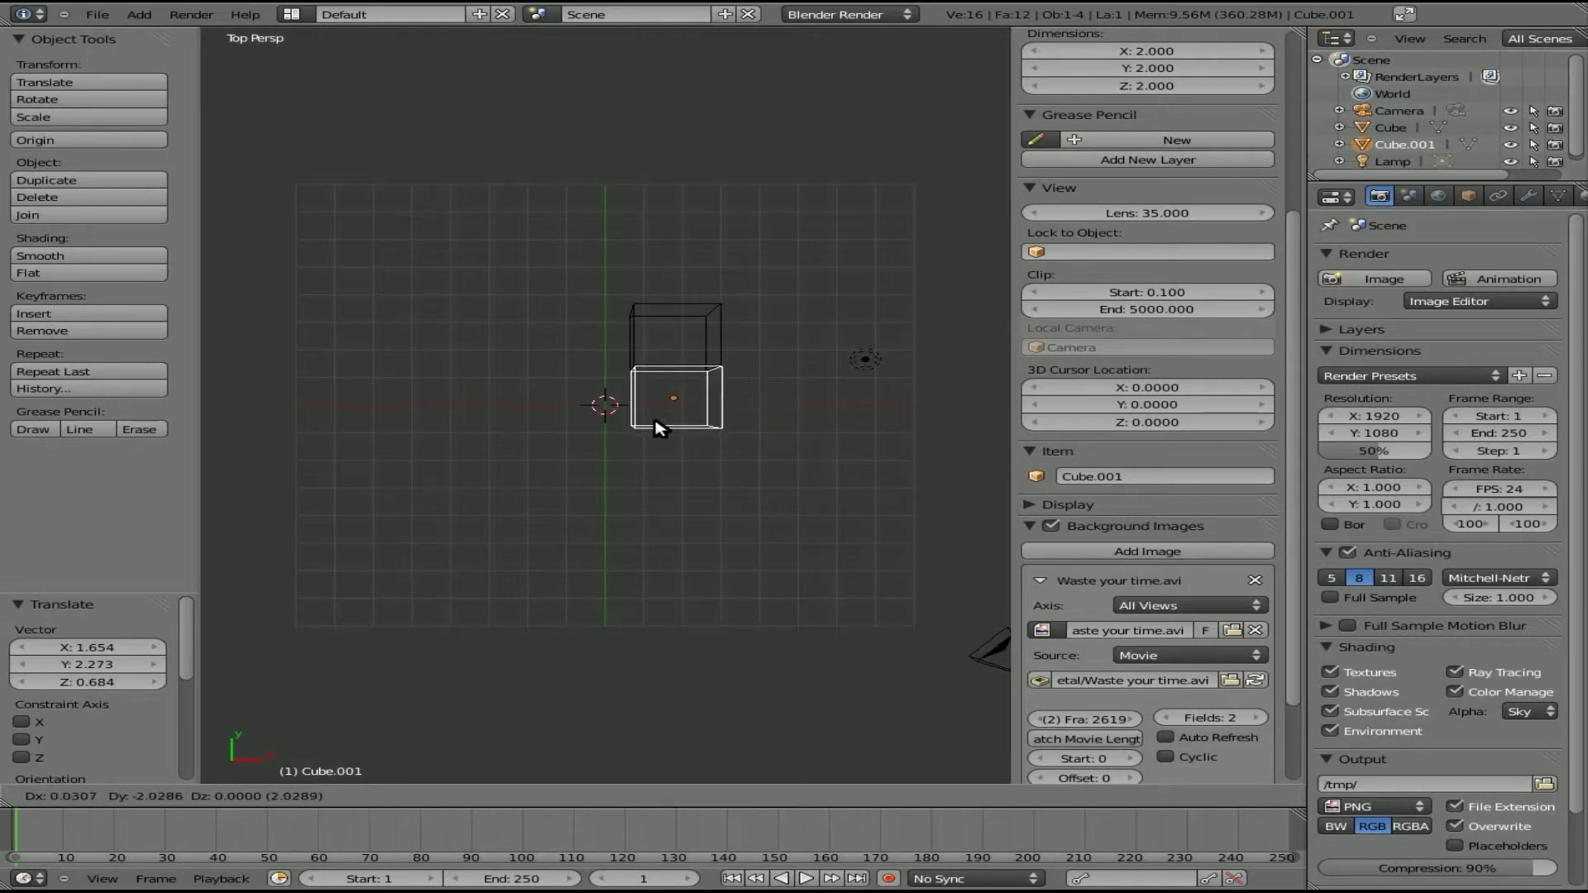
Step: Settle Cube.001's offset, switch to orthographic view, and begin moving it again
type("5 Dy: NONE Dz: NONE (5.0000")
key("Escape")
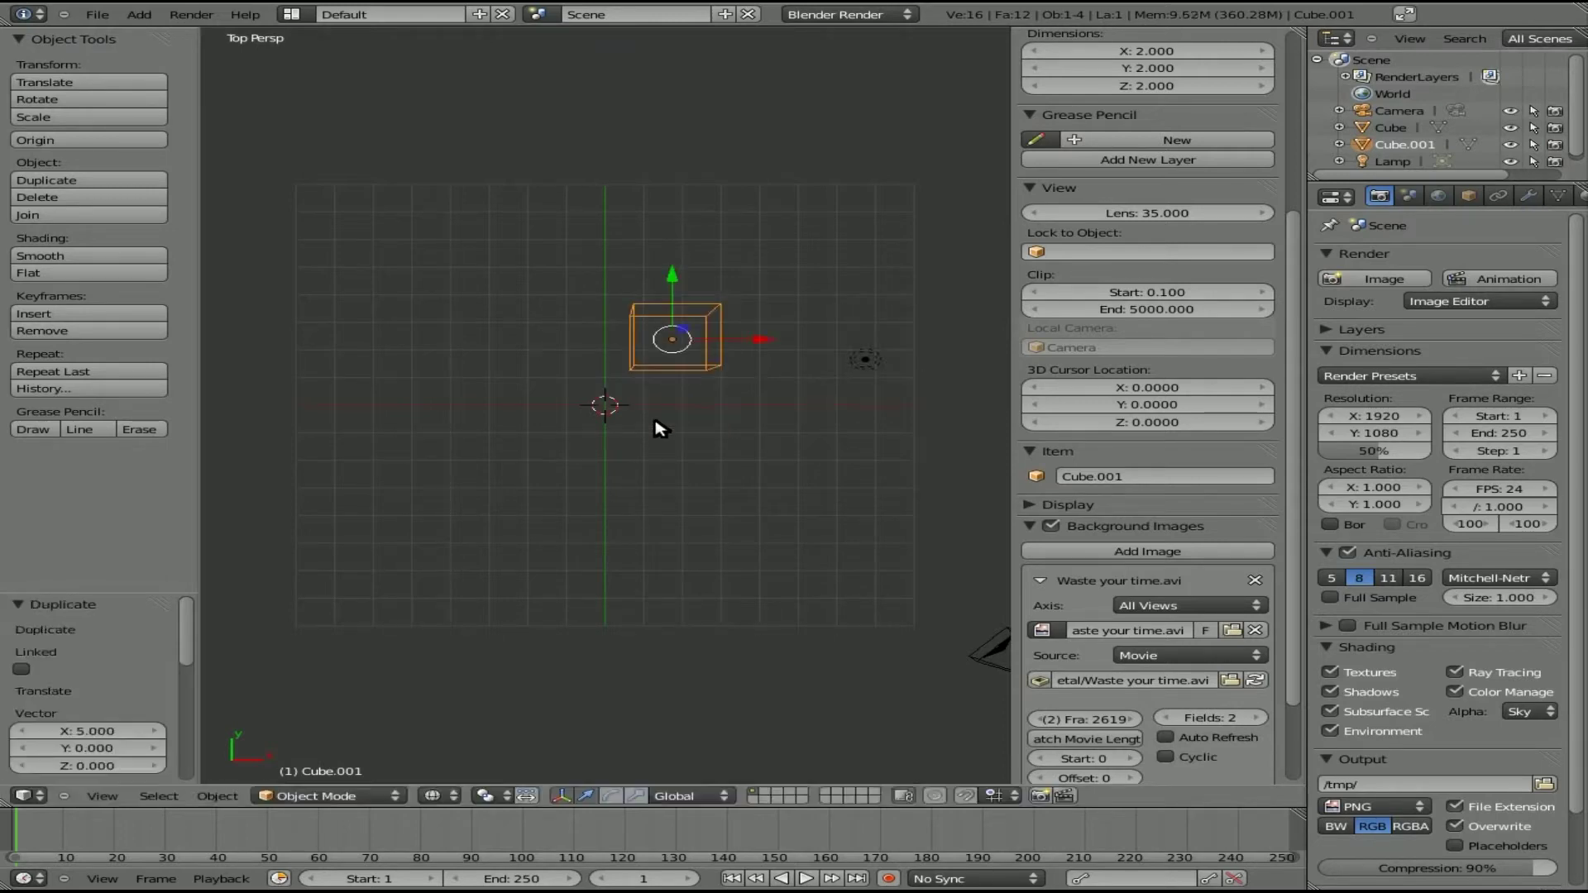
key("KP_5")
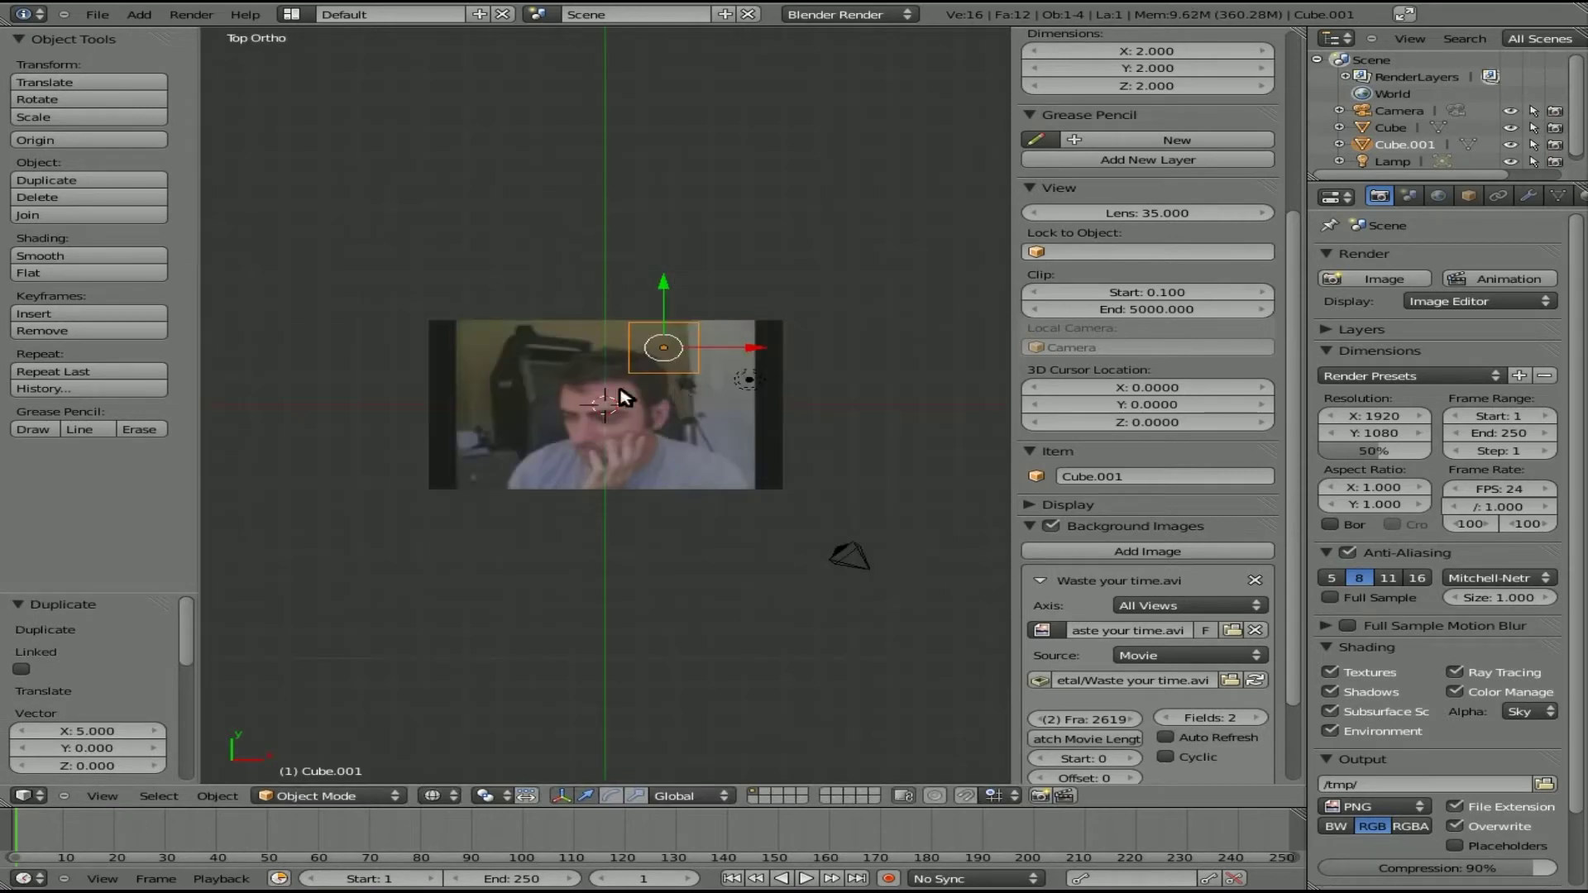
key("g")
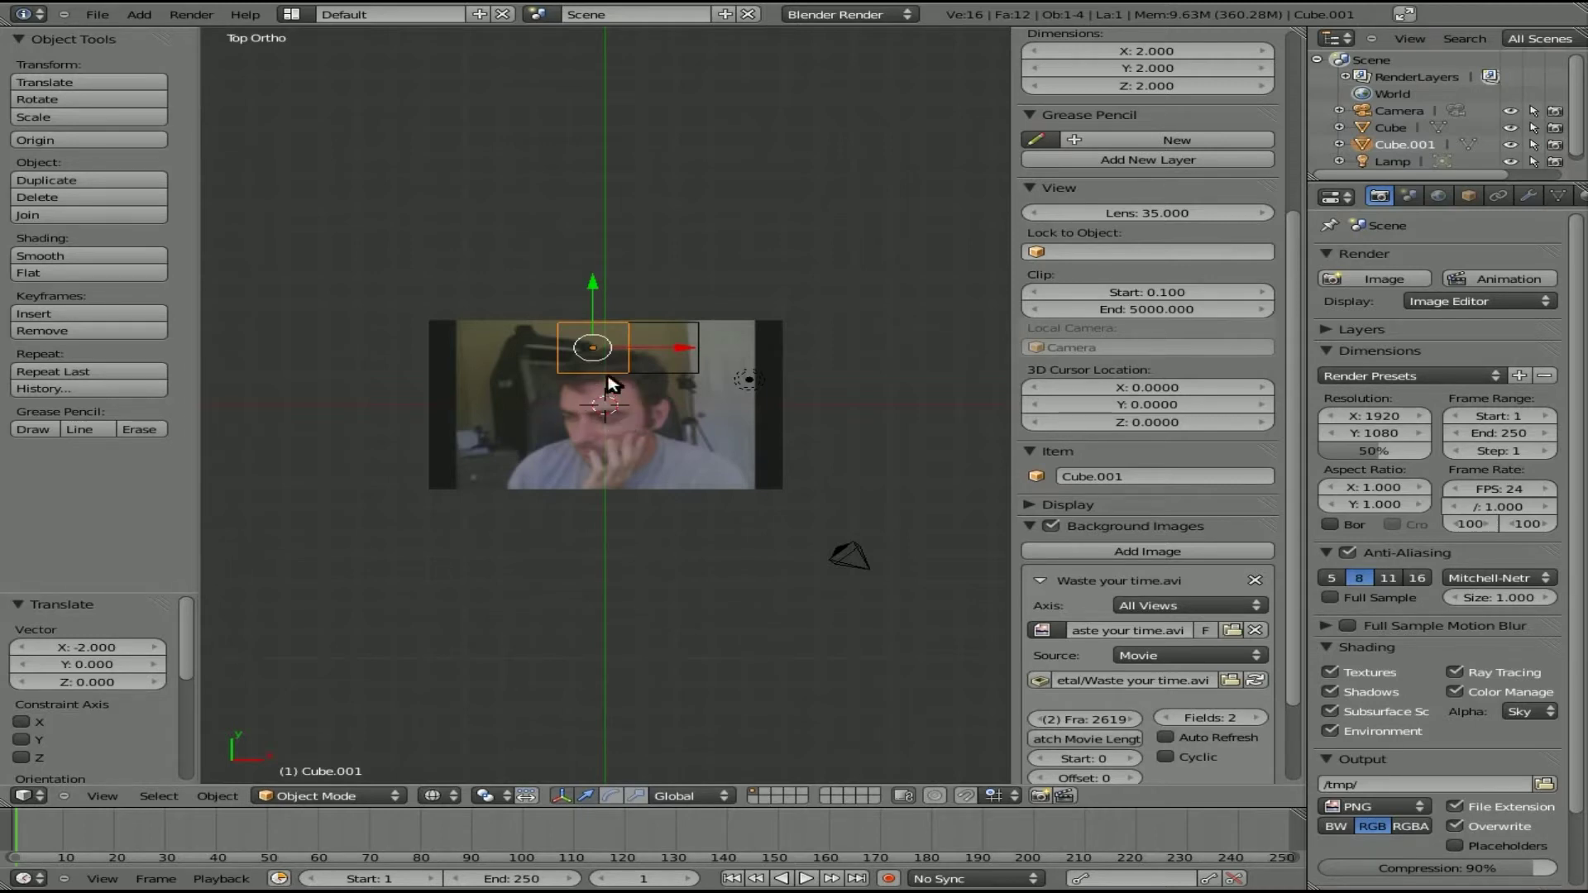
Step: Place Cube.001 over the face and pull its two top-right vertices up and right
key("g")
left_click(616, 454)
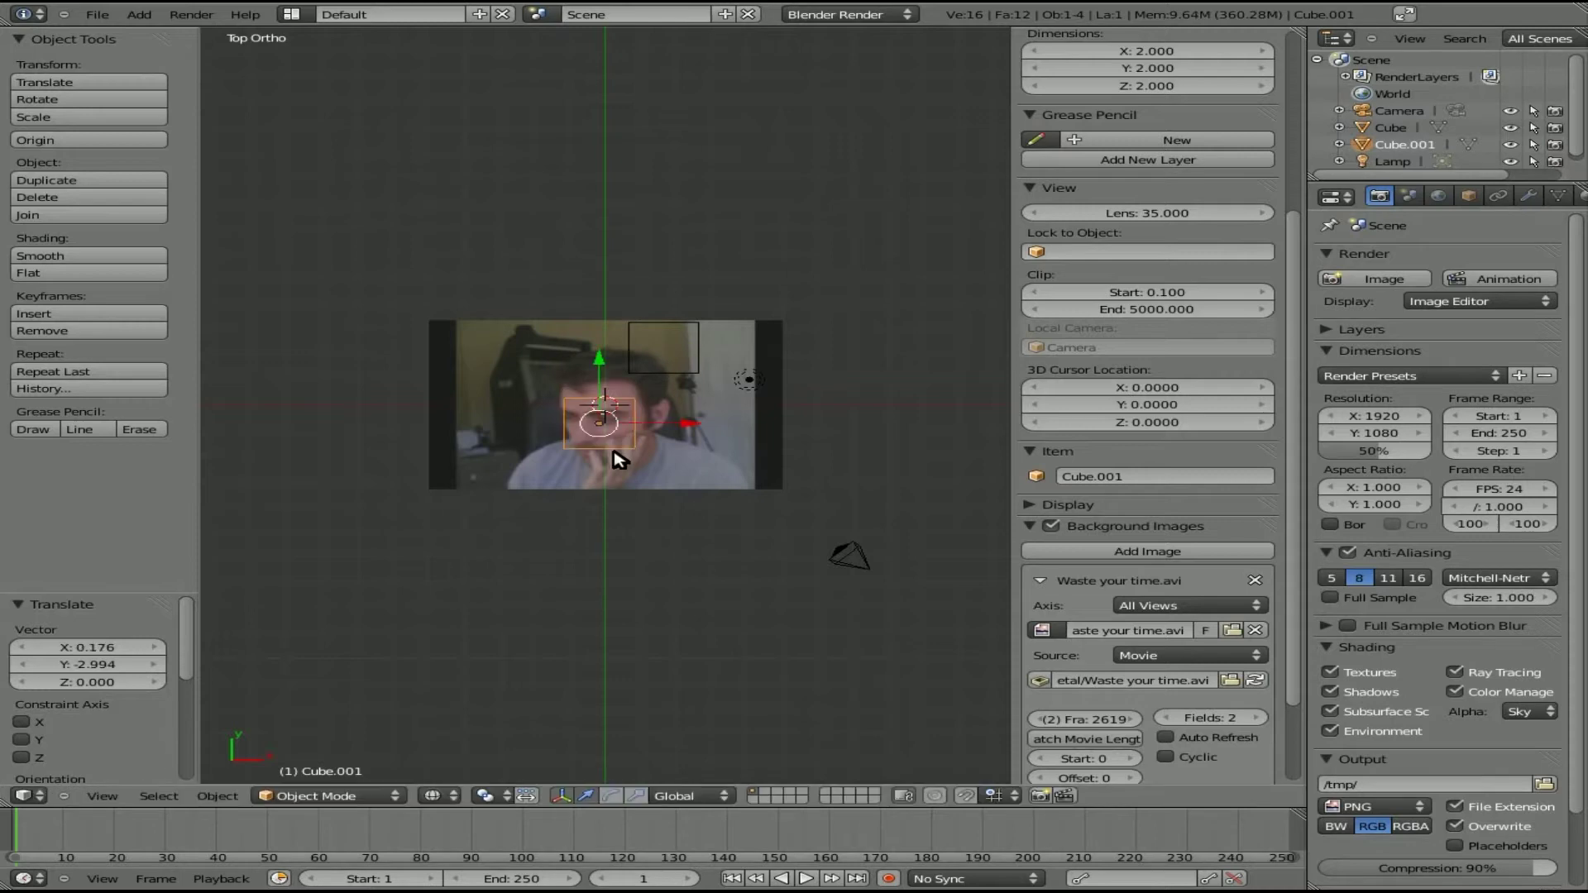
key("Tab")
key("a")
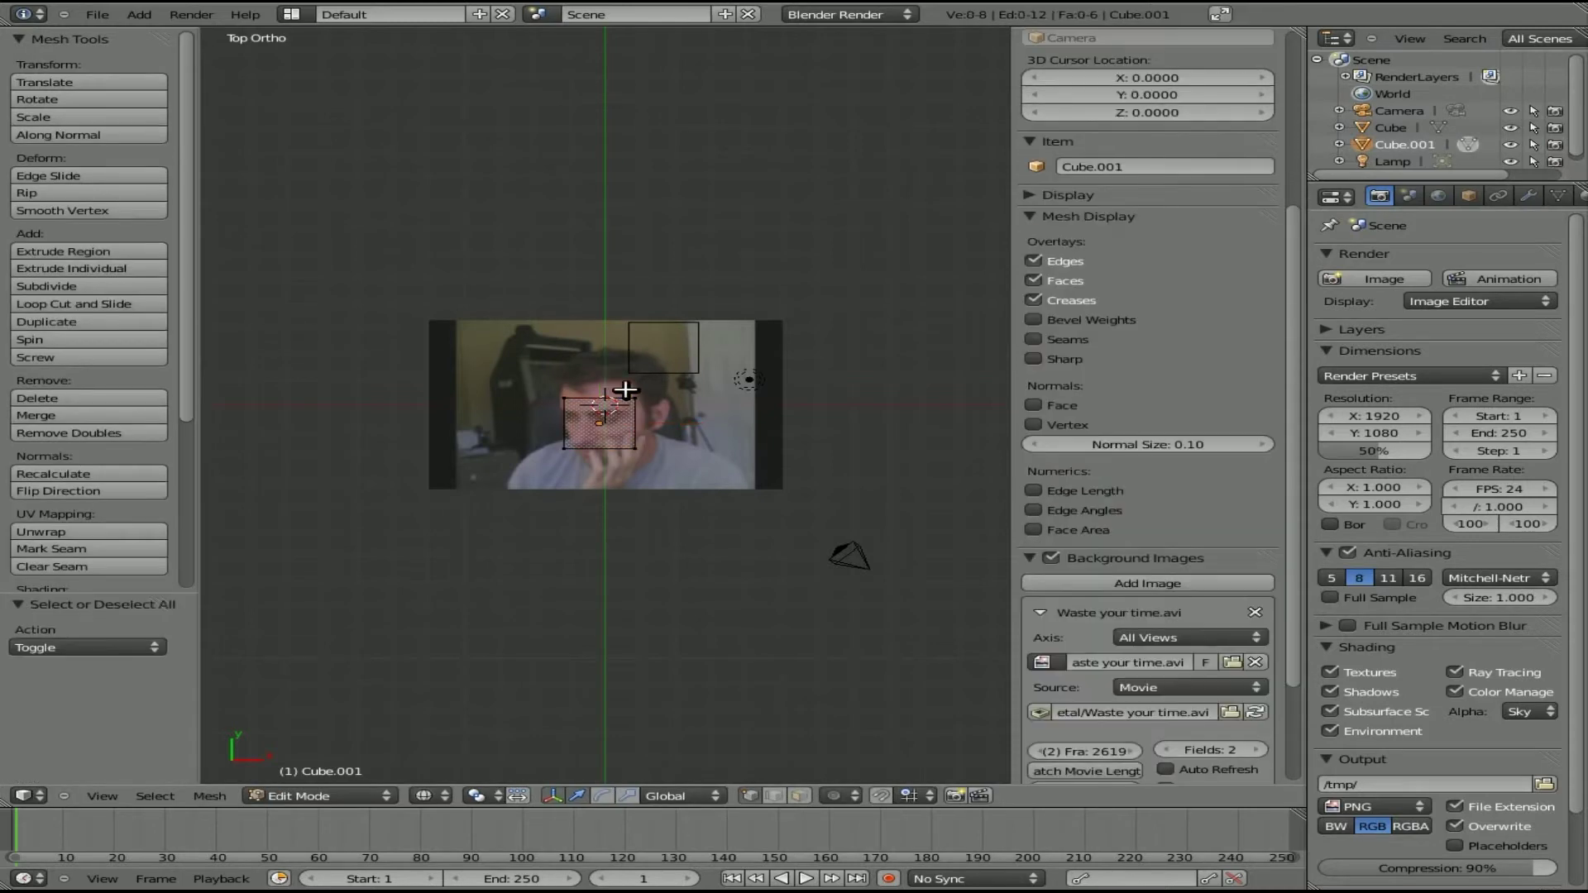
key("b")
left_click_drag(626, 390, 657, 412)
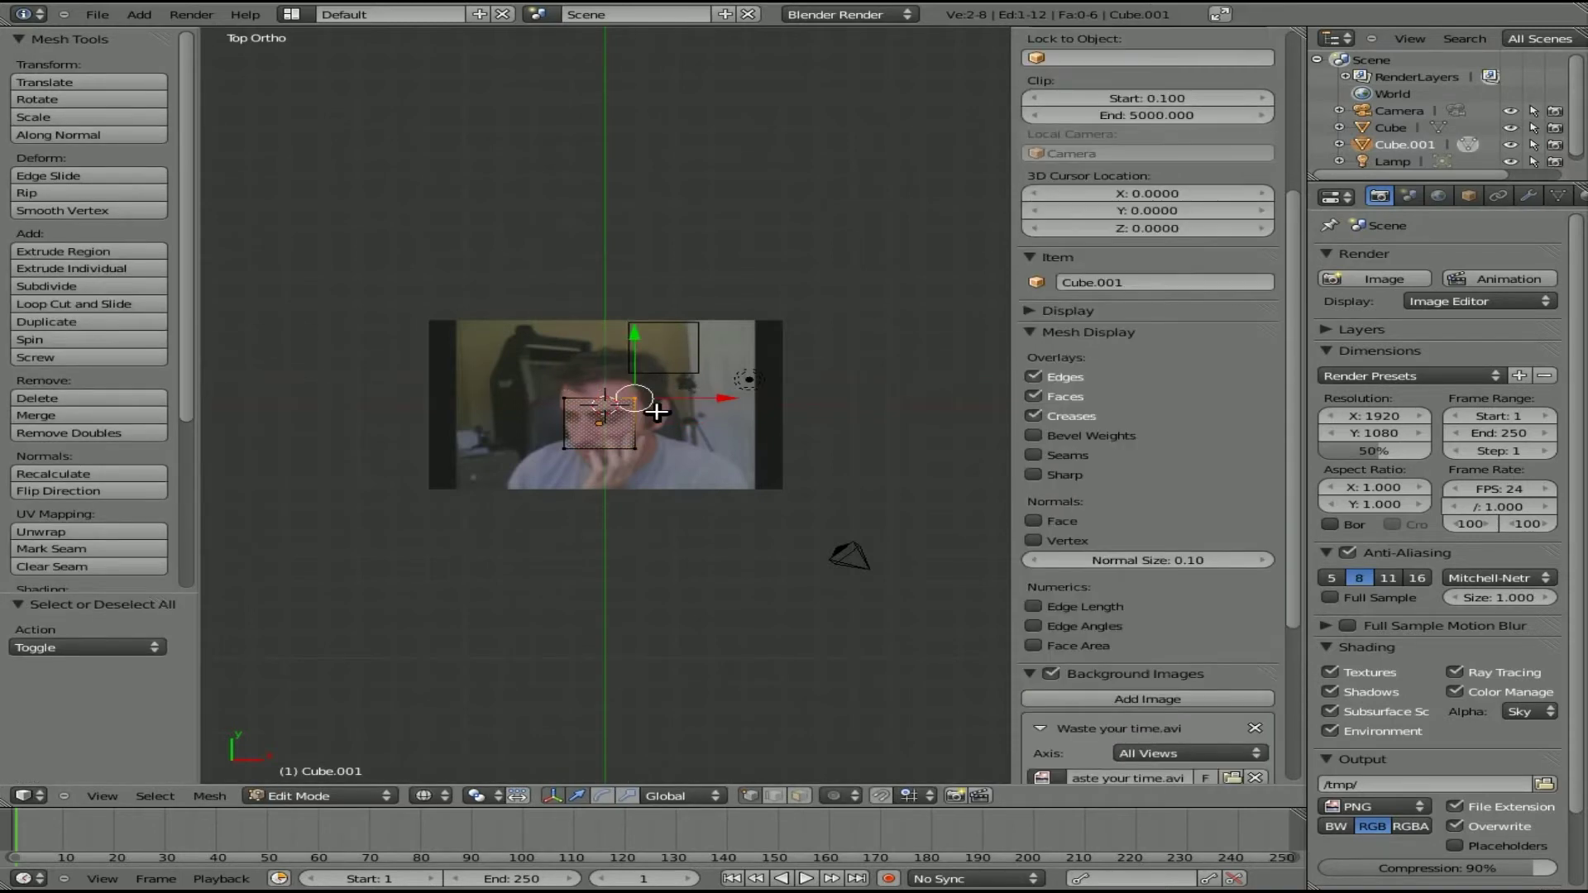
key("g")
left_click(676, 387)
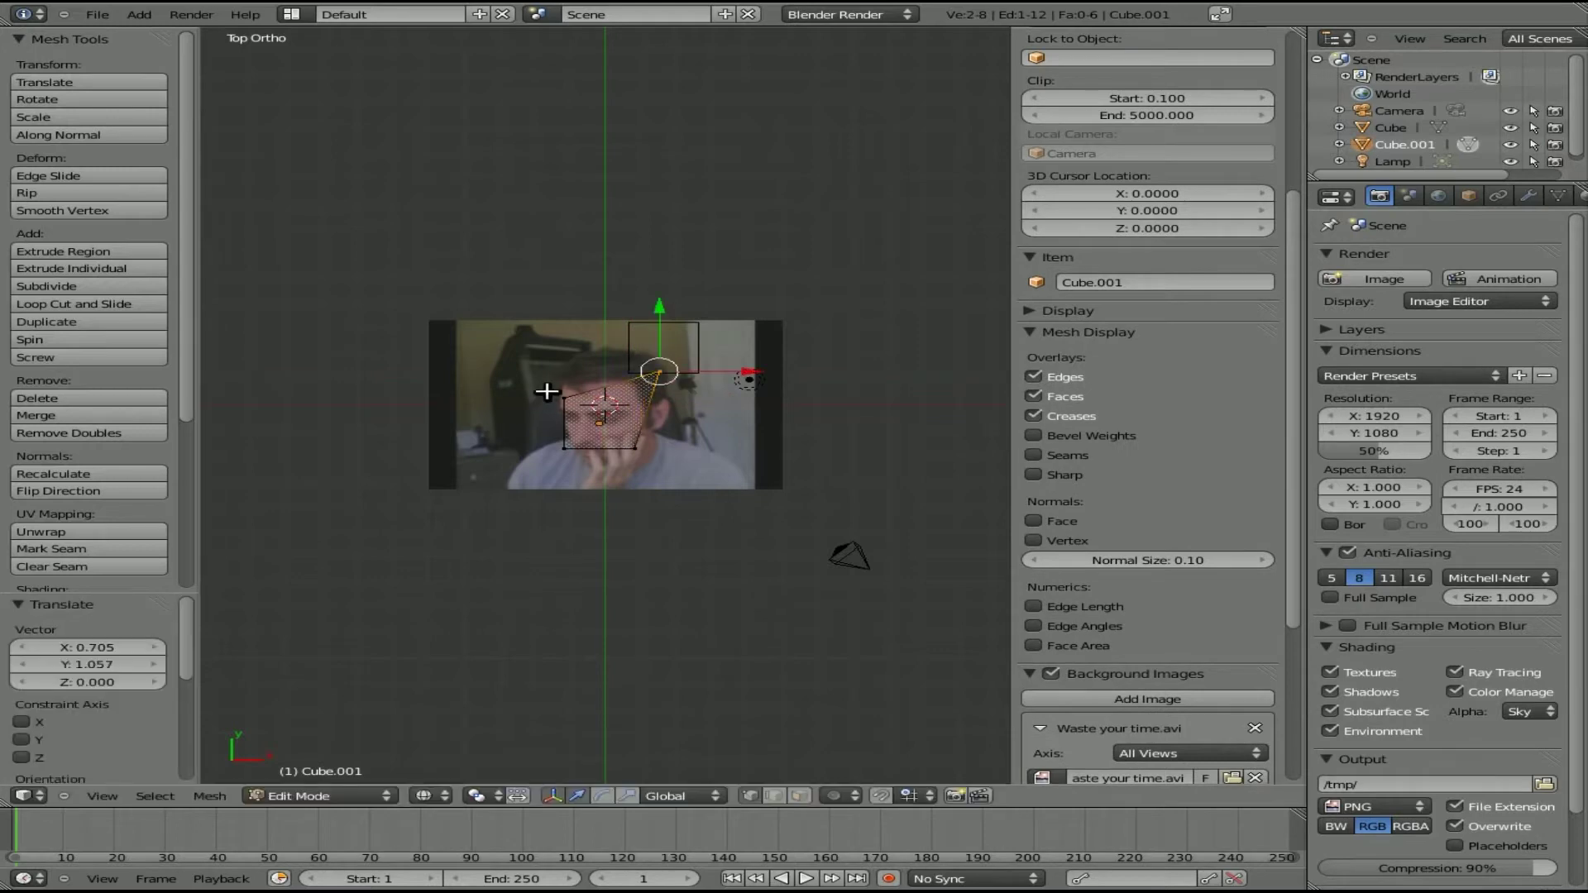
Step: Deselect all vertices and set the 3D cursor left of the reshaped cube
key("a")
left_click(548, 389)
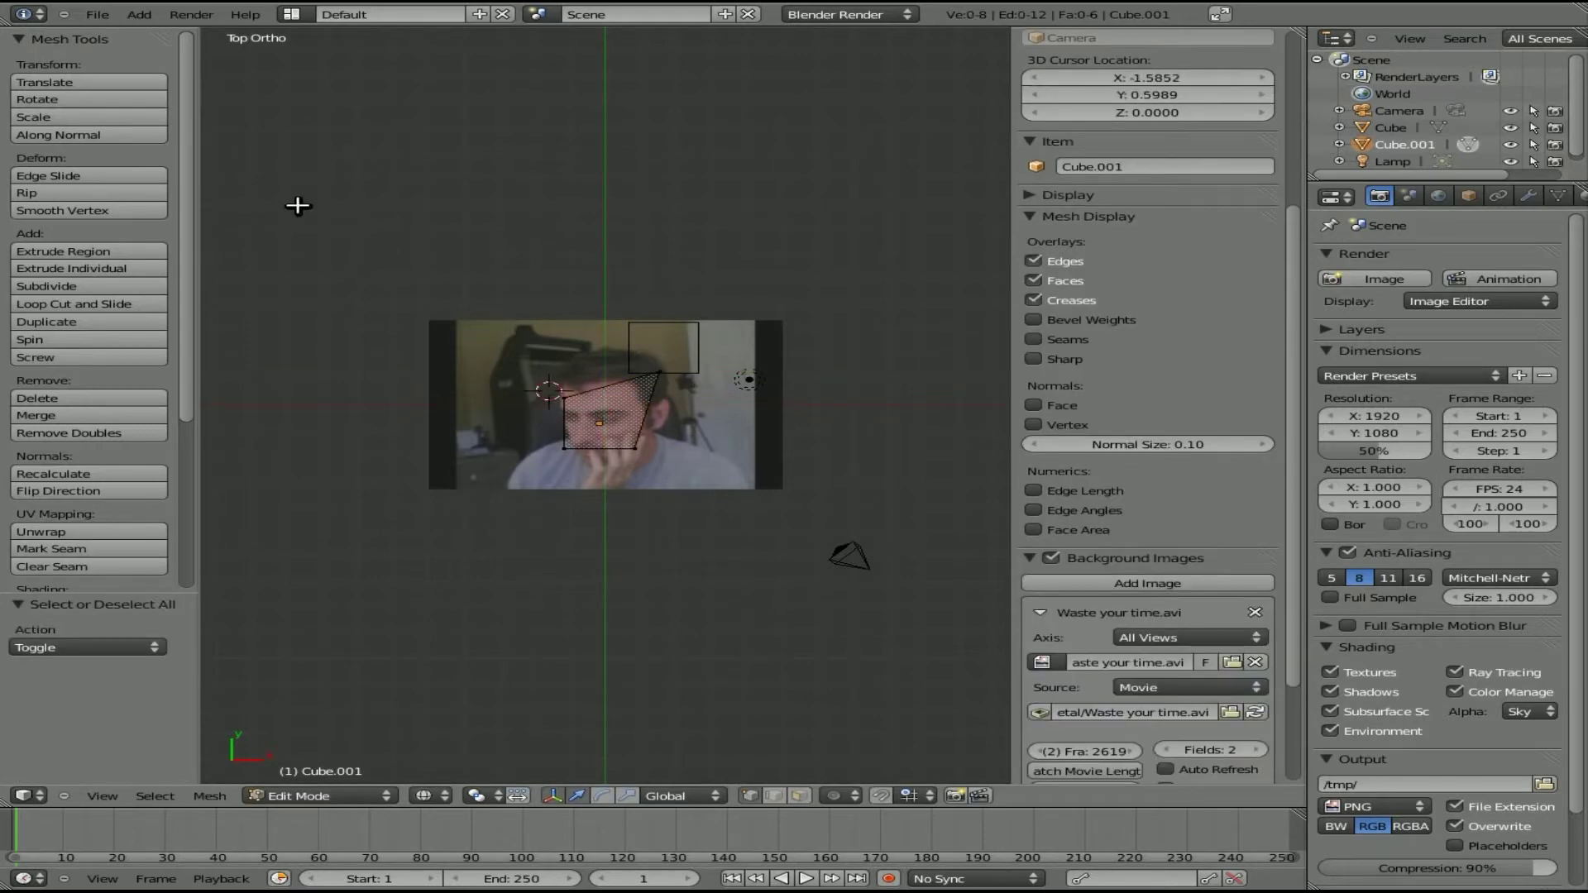
left_click(98, 13)
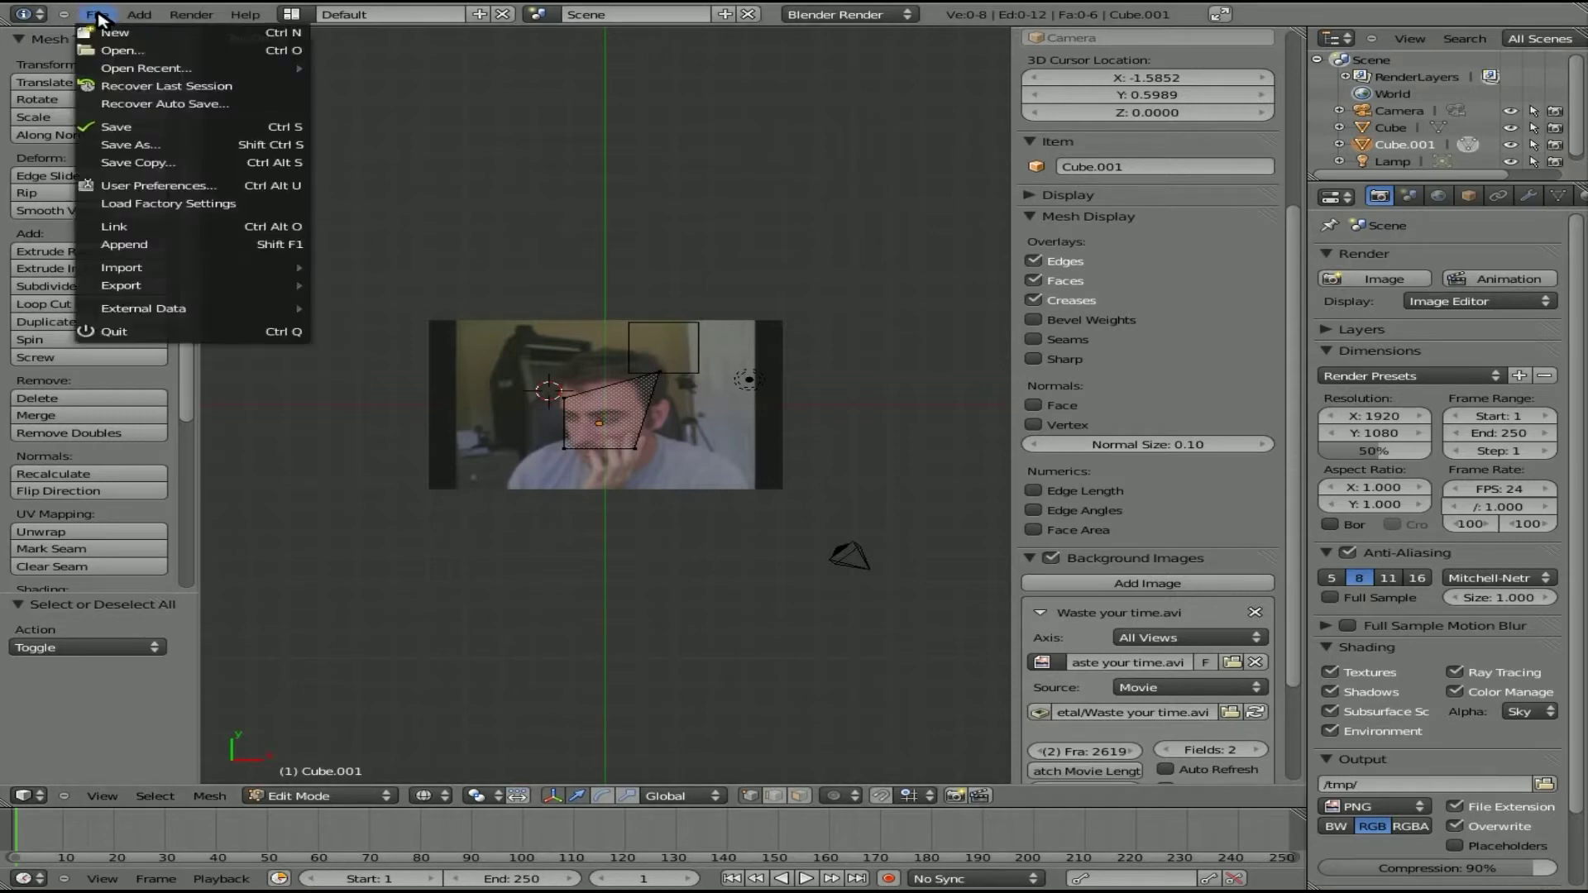
Step: Start a new default scene and enable background images in the widened side panel
left_click(146, 40)
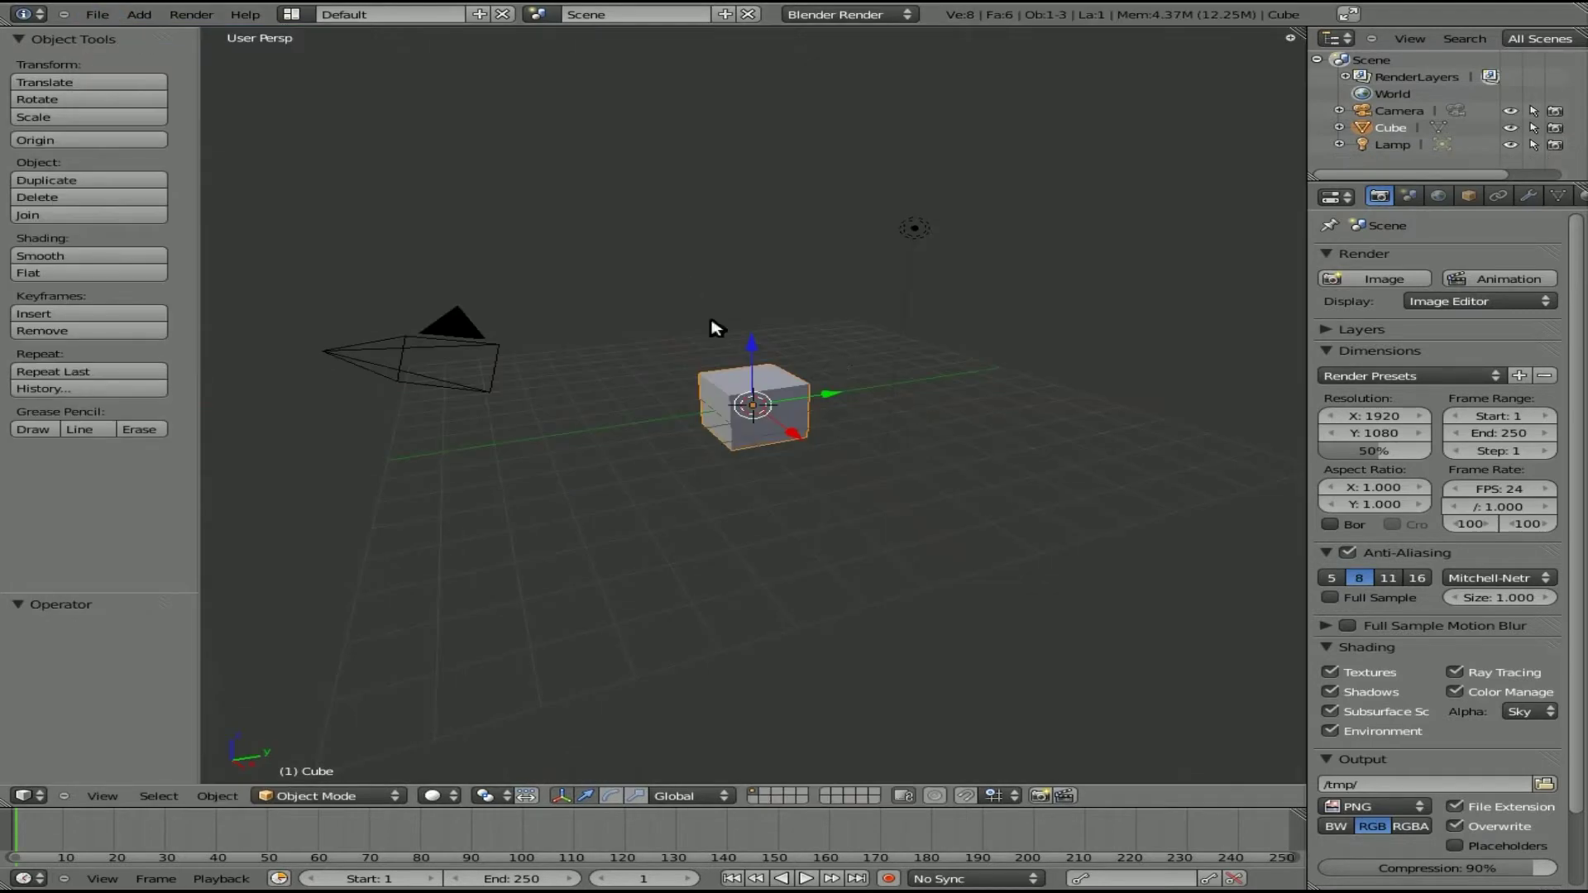
key("n")
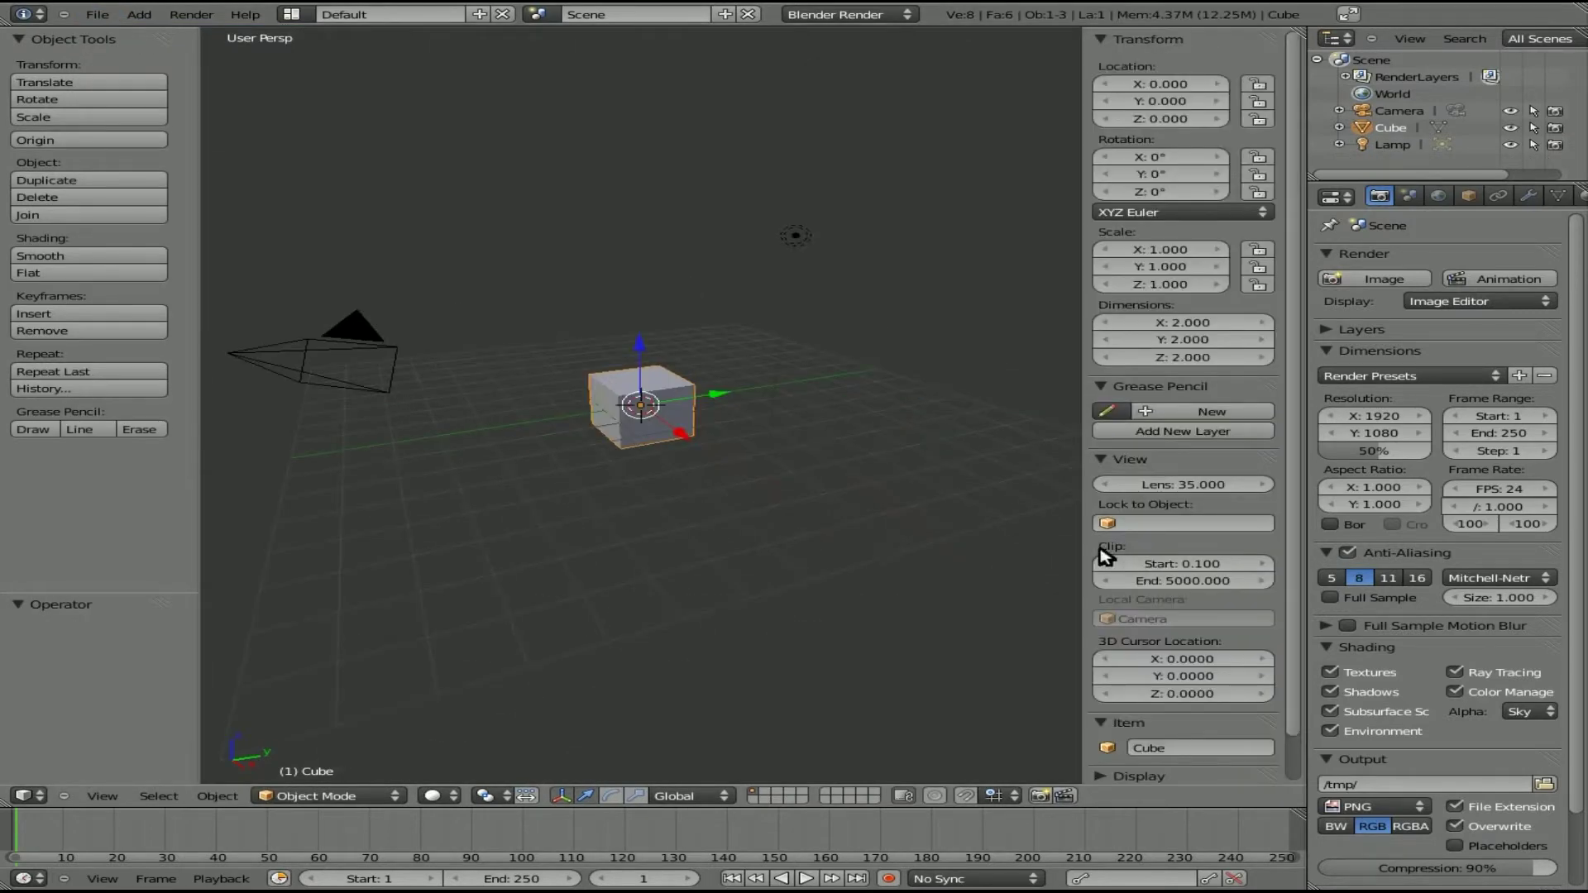
left_click_drag(1081, 539, 963, 539)
scroll(1180, 673, "down", 2)
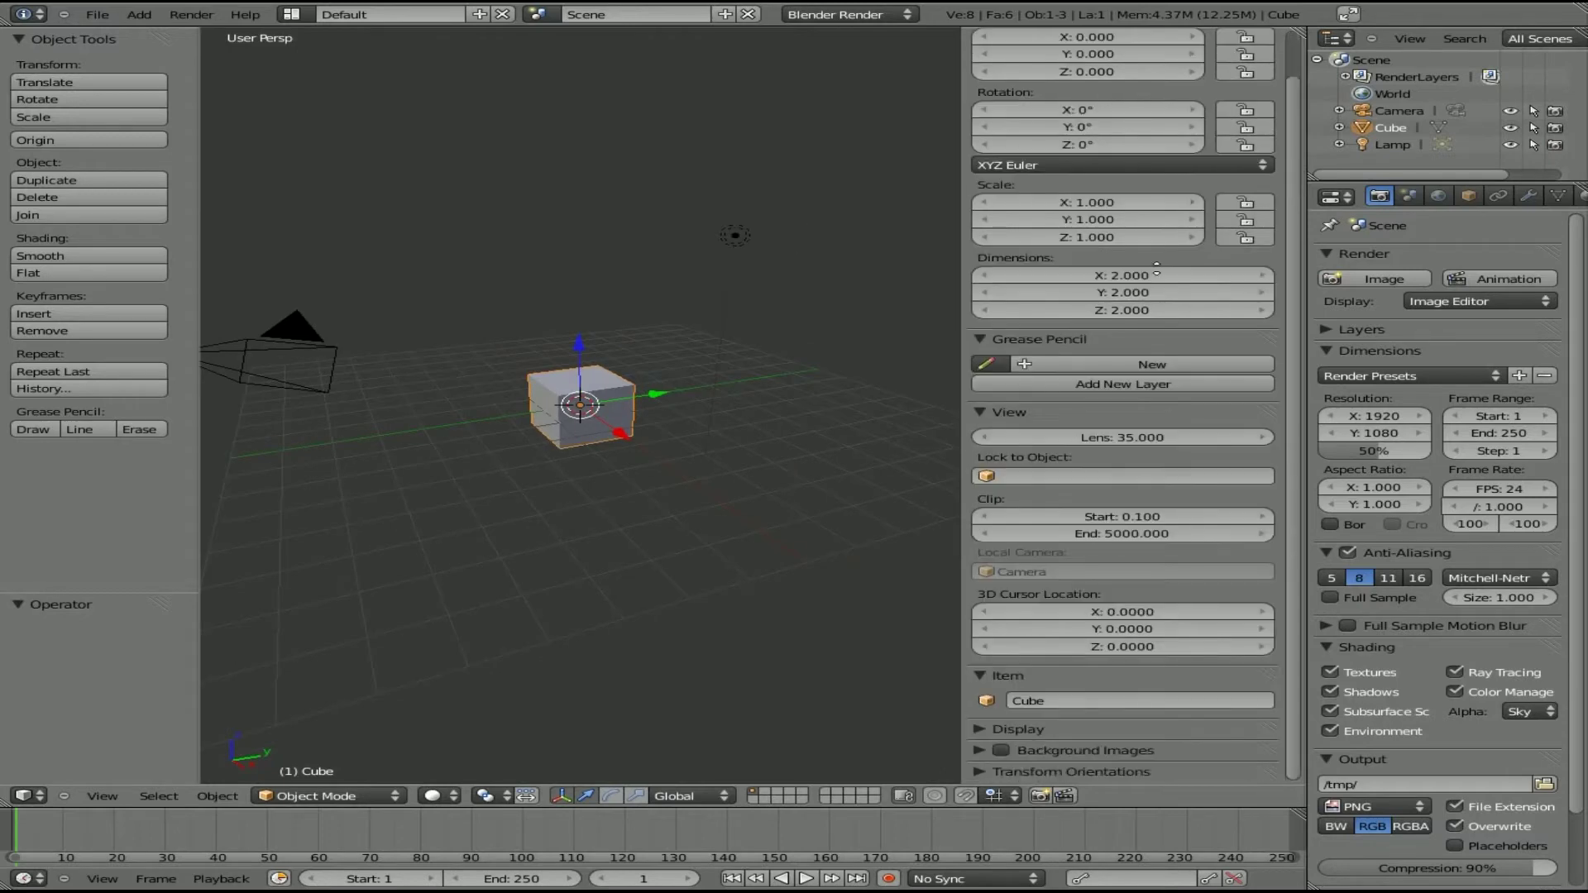
left_click(1000, 751)
Step: Add an empty background image slot, expand it, and browse for its file
left_click(980, 750)
scroll(1125, 736, "down", 1)
left_click(1055, 750)
scroll(1050, 729, "down", 2)
left_click(993, 716)
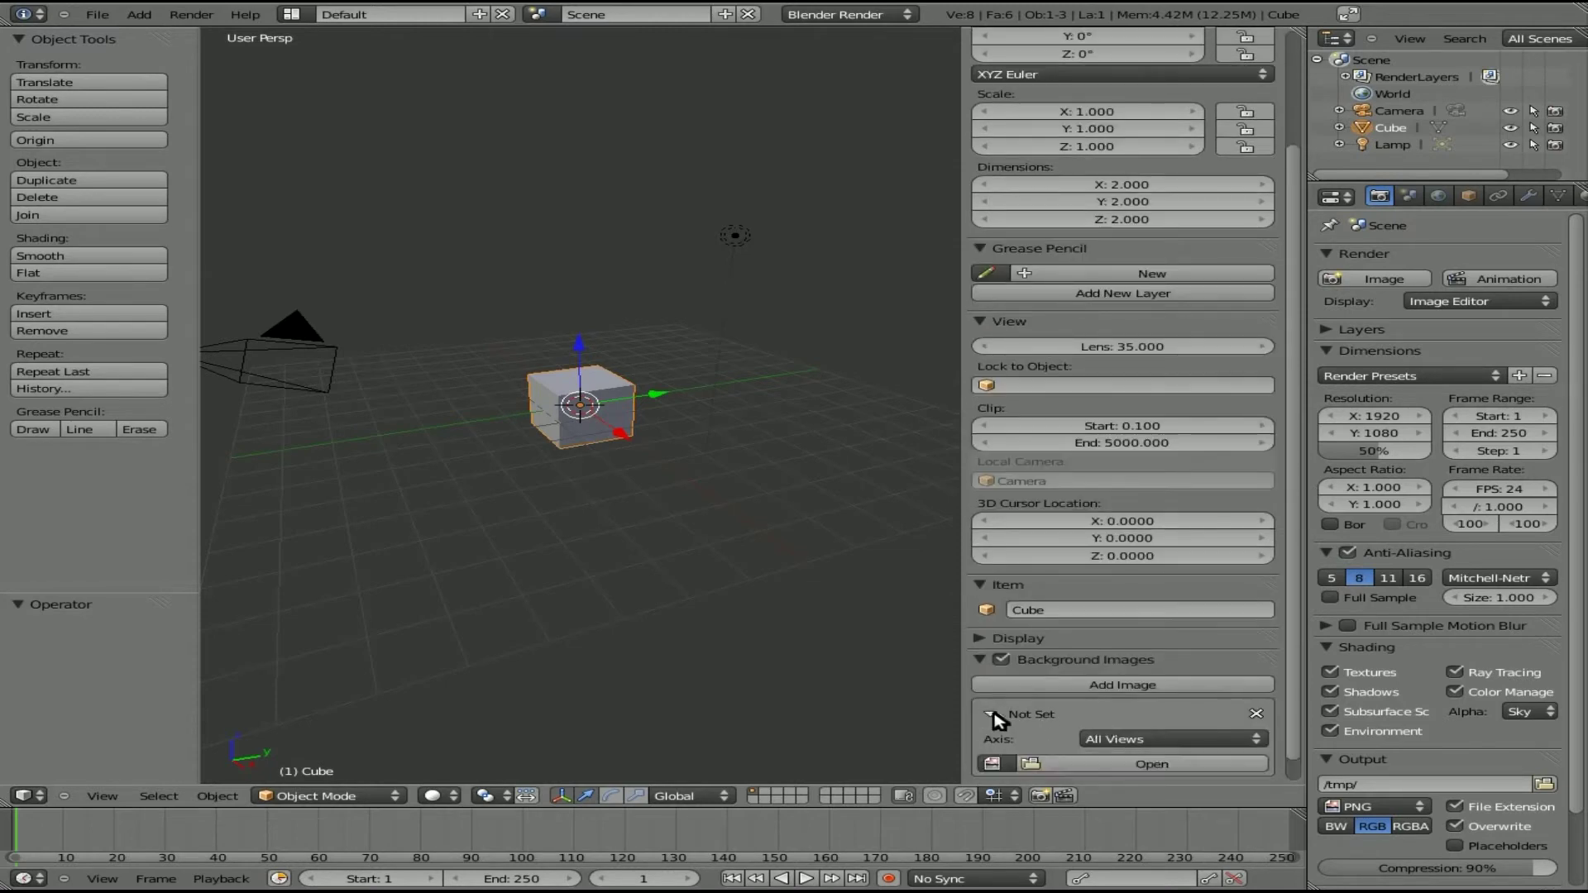
scroll(1032, 723, "down", 1)
left_click(1065, 737)
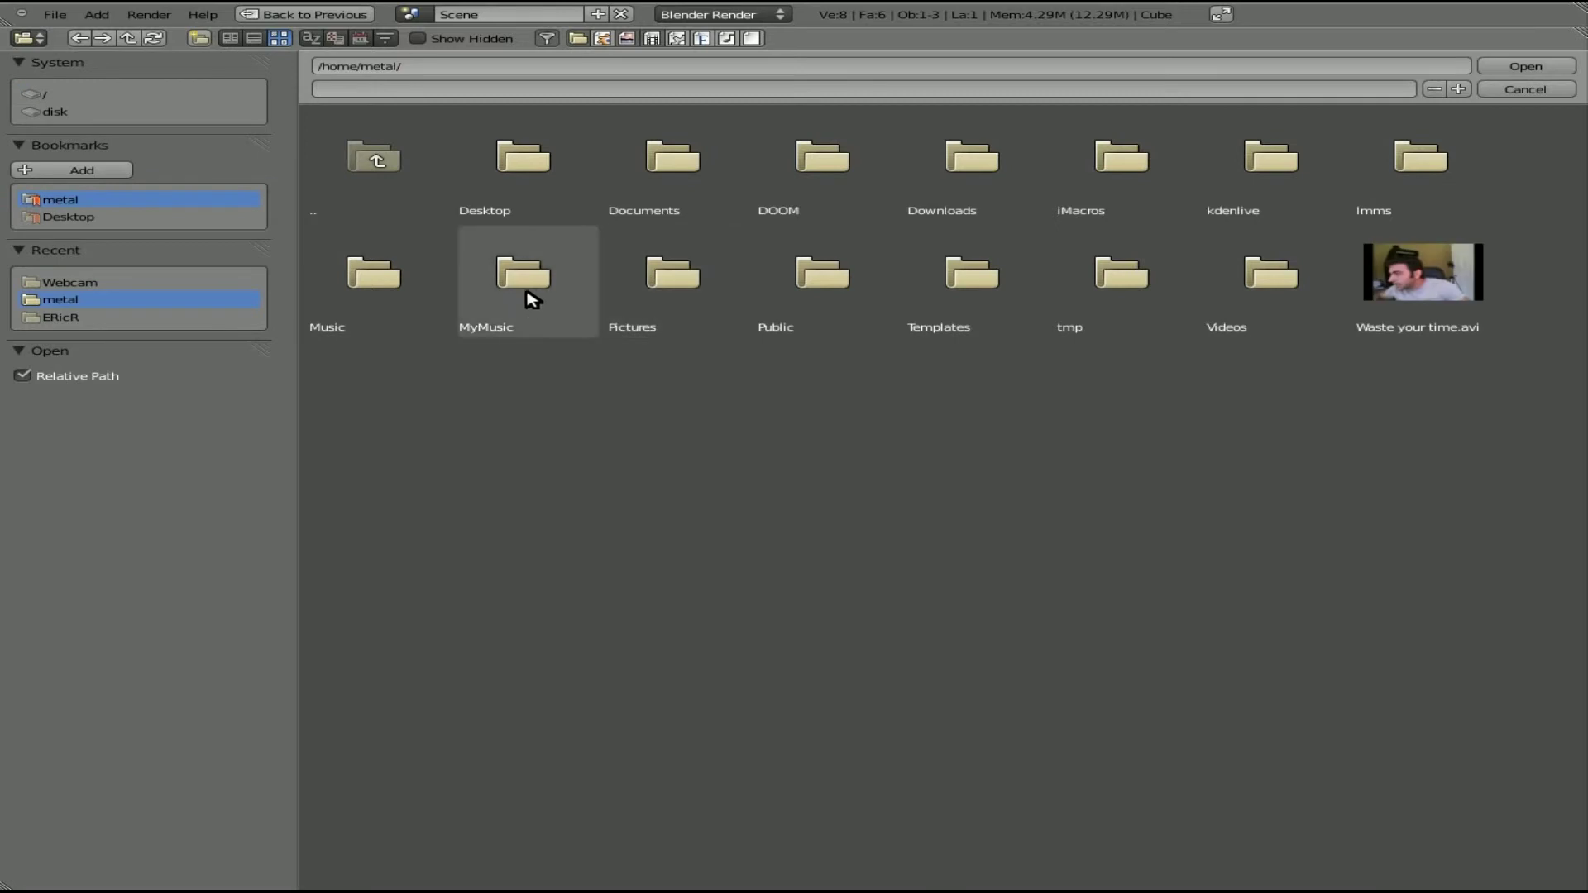
Step: Load 2010-12-09-112235.jpg from Pictures/Webcam as the background image
left_click(712, 284)
left_click(524, 166)
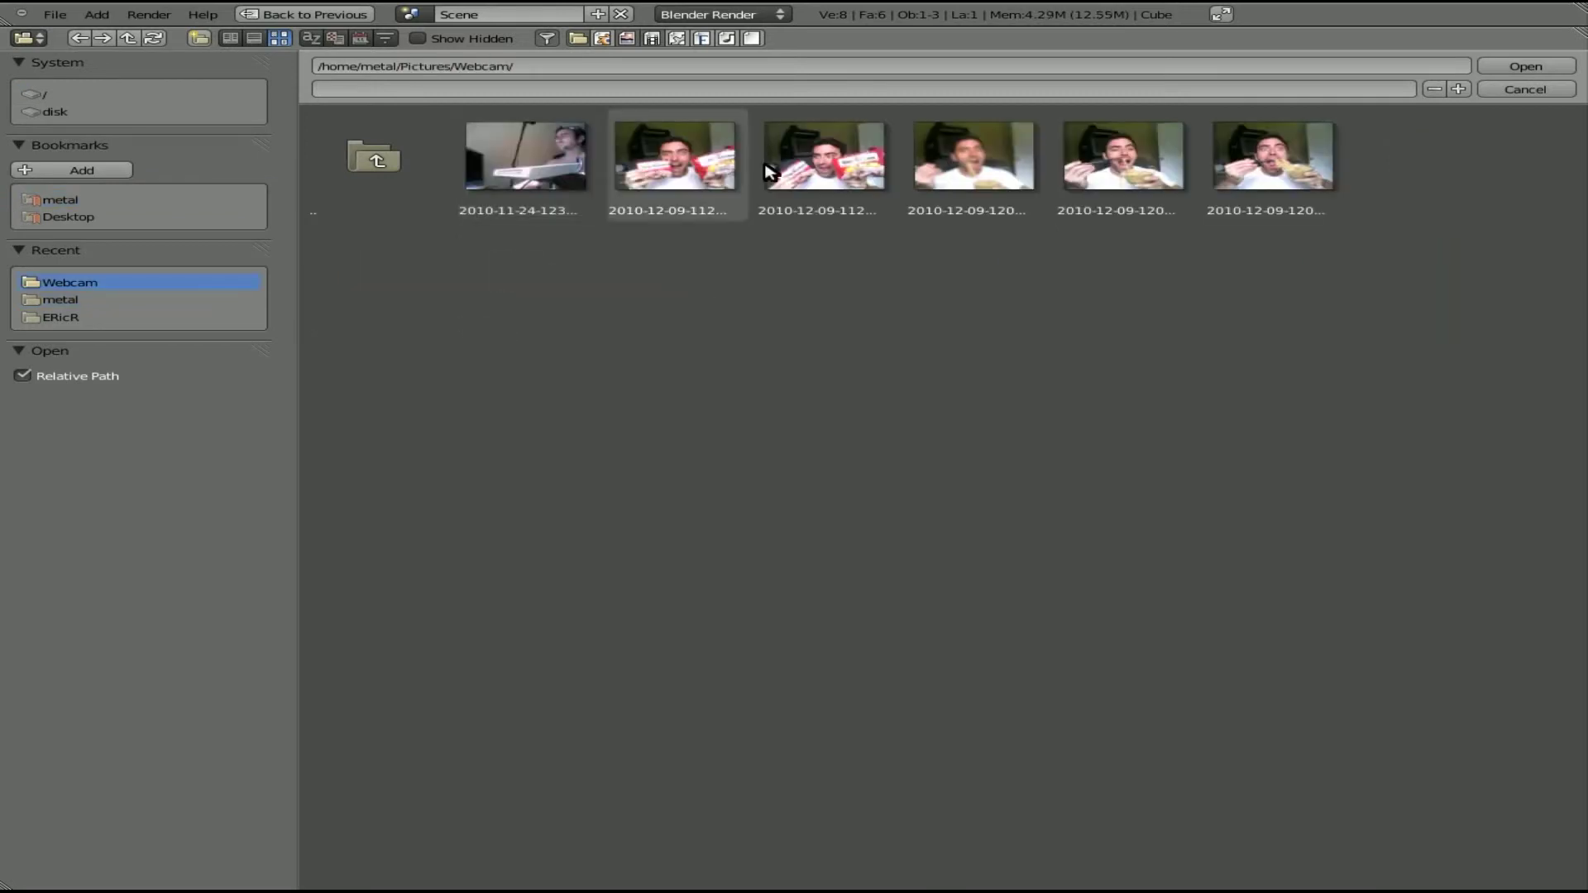
left_click(703, 169)
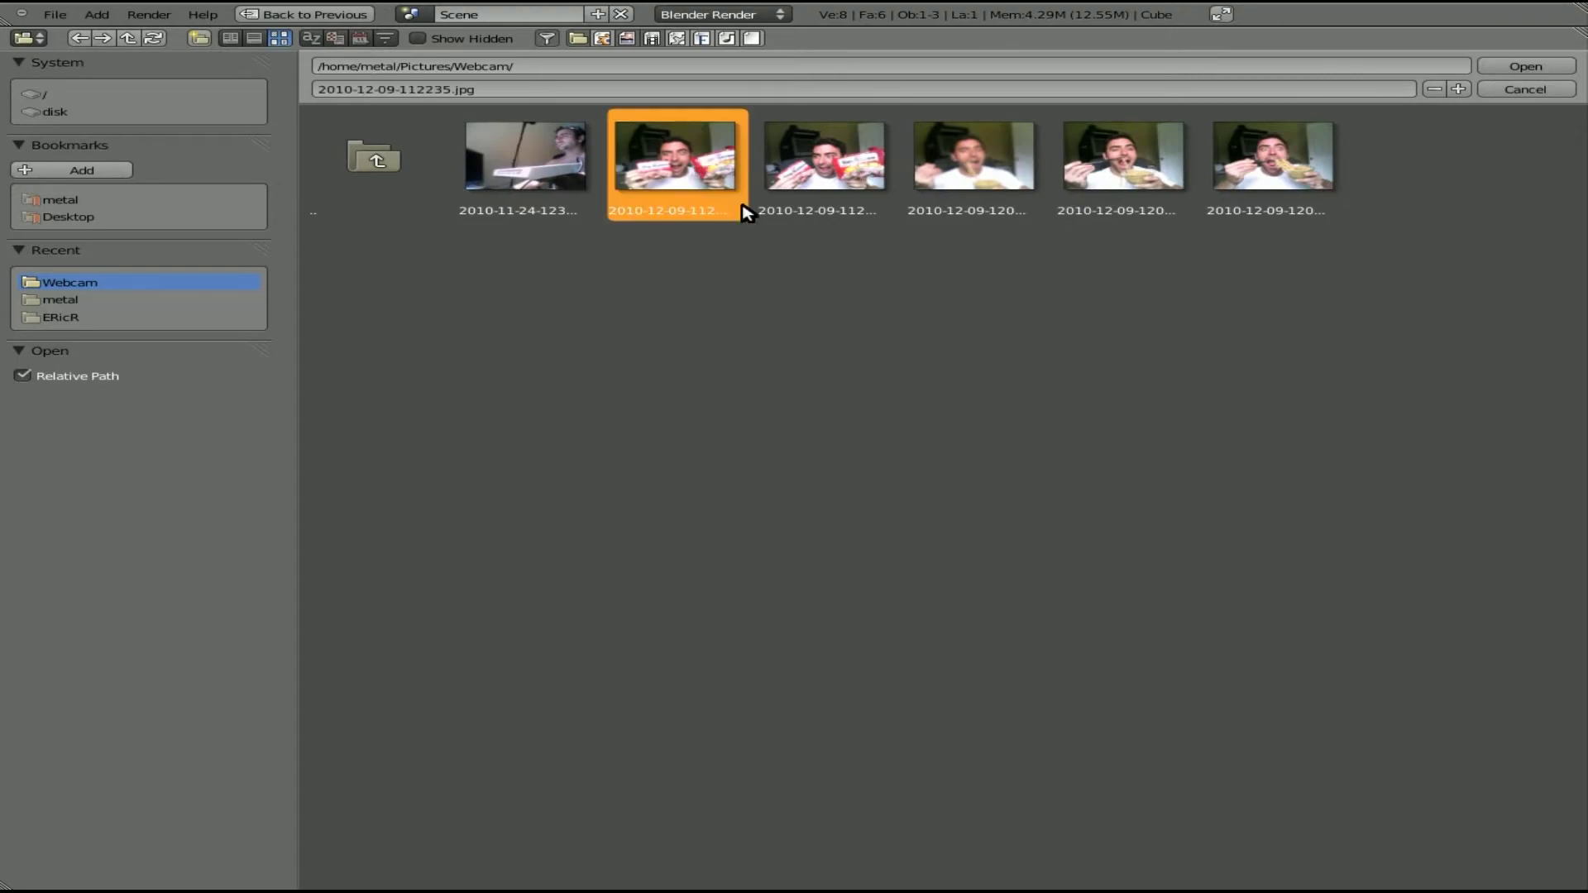
left_click(1530, 68)
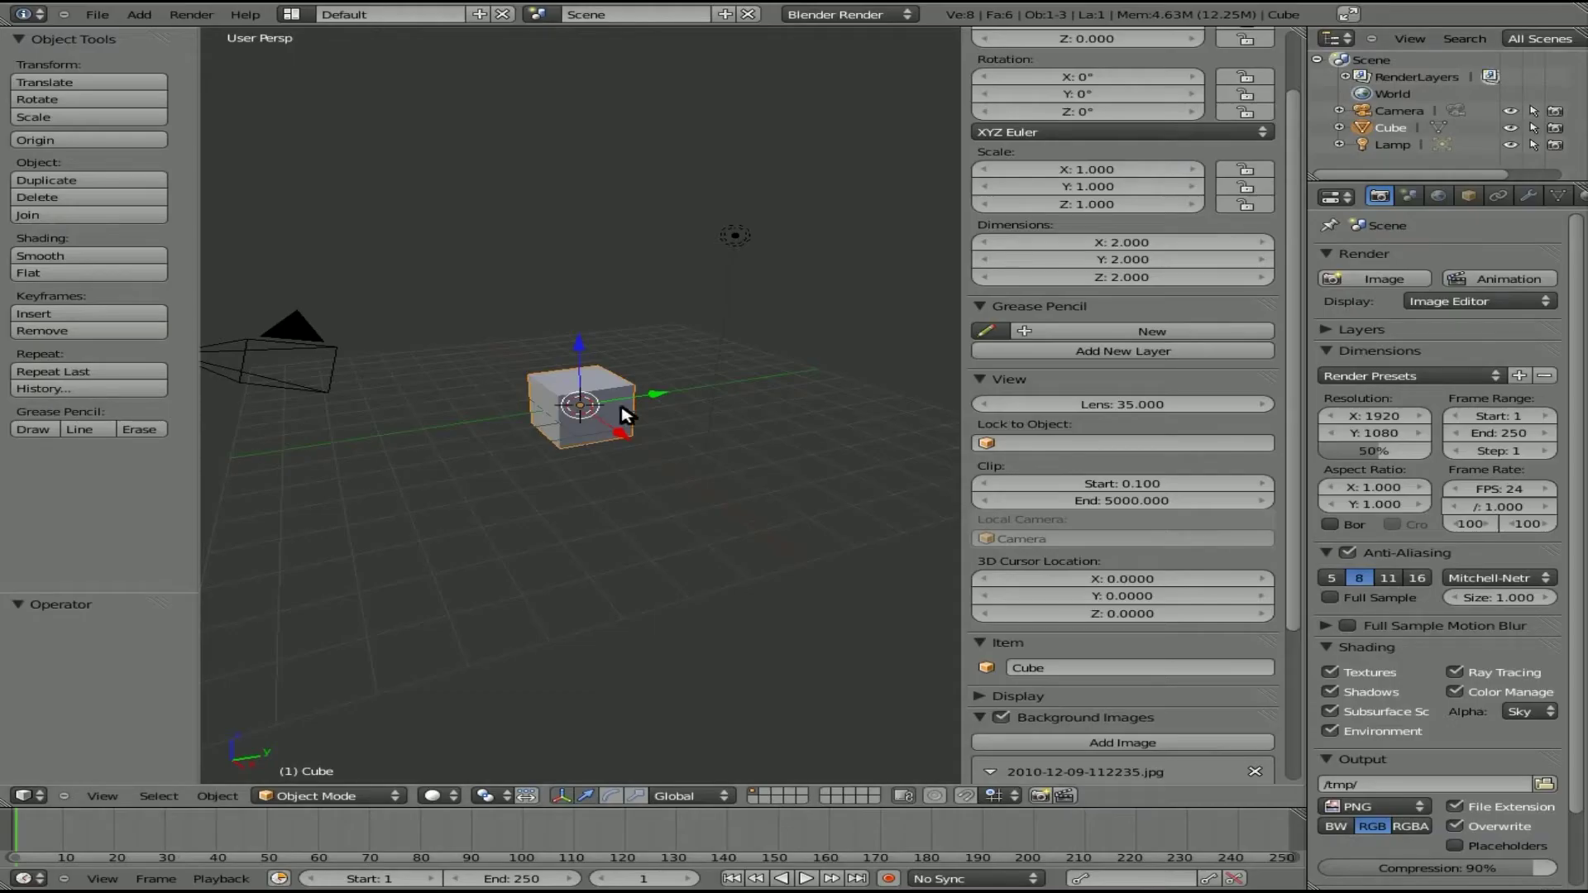
Step: Switch to orthographic and check the cube from the front, top and right-side views
key("KP_5")
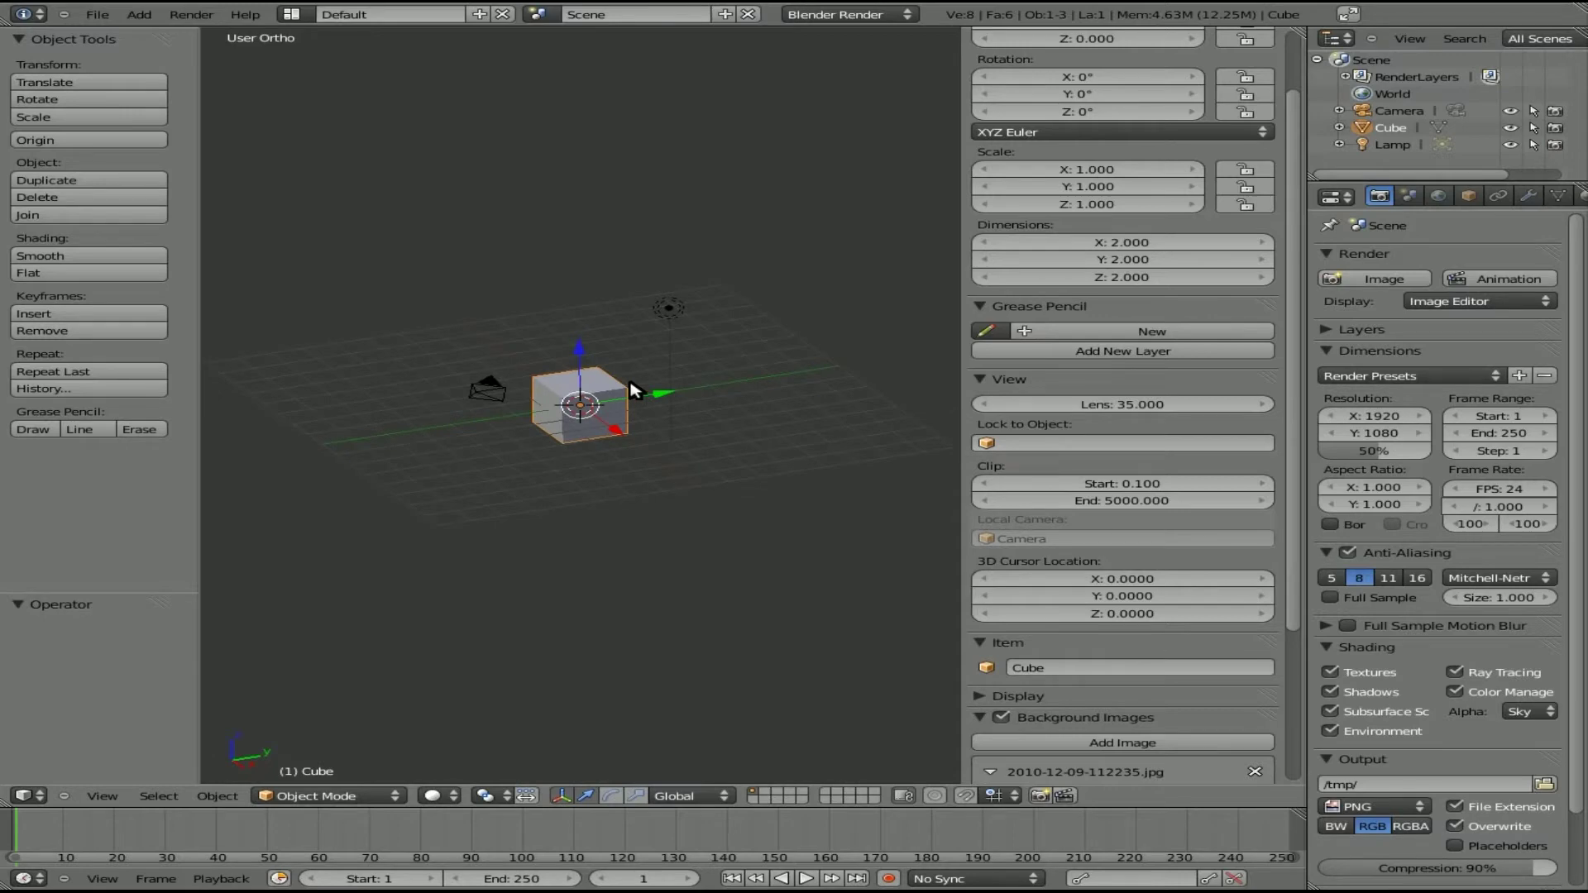
key("KP_1")
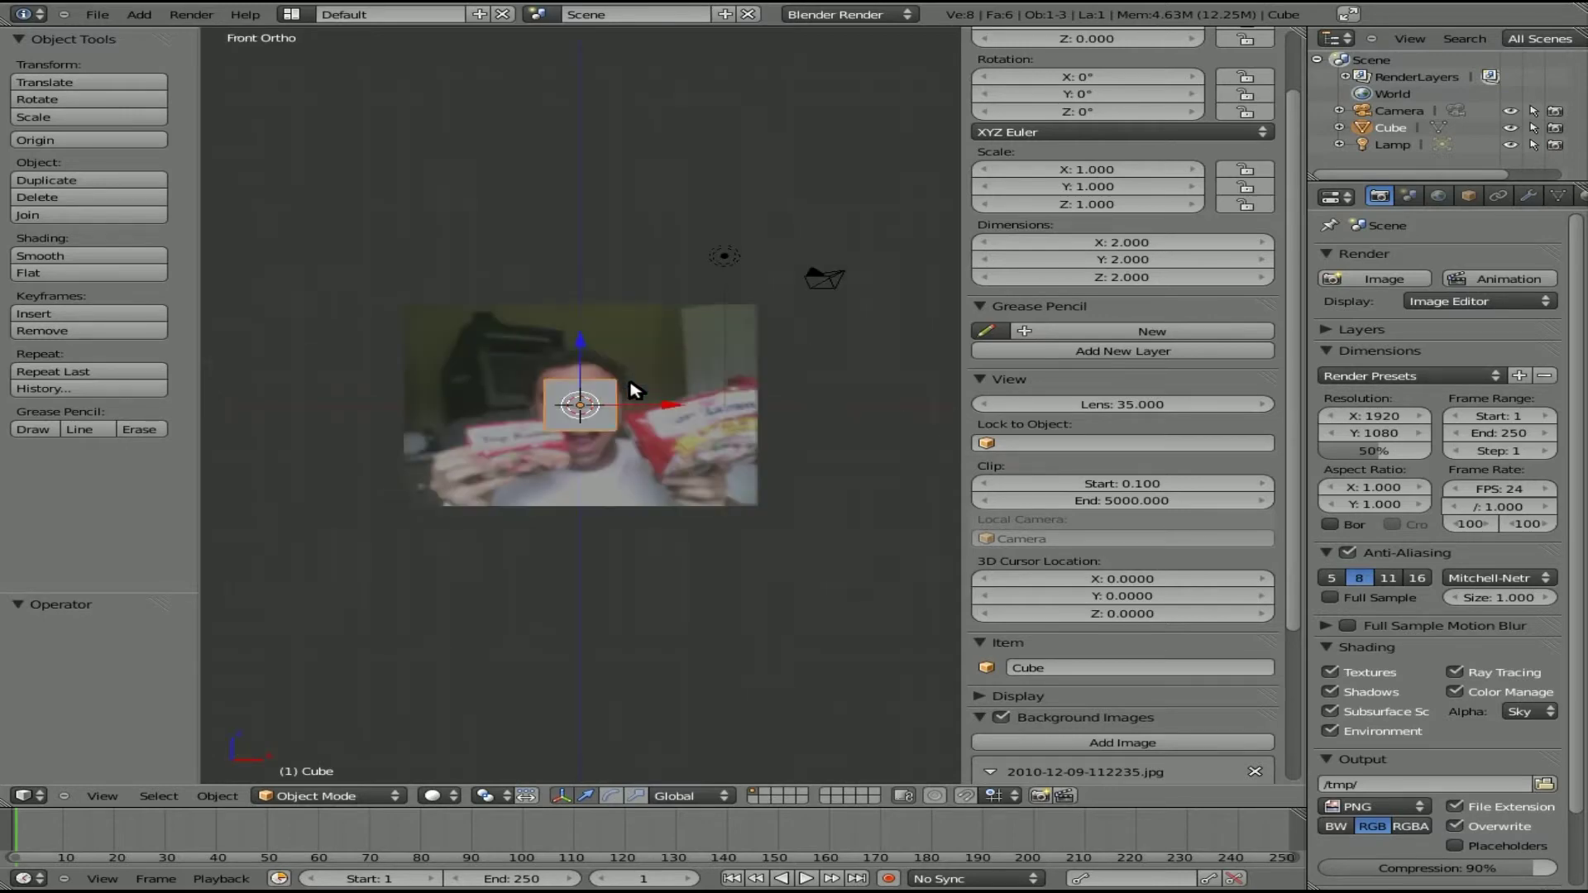
key("KP_7")
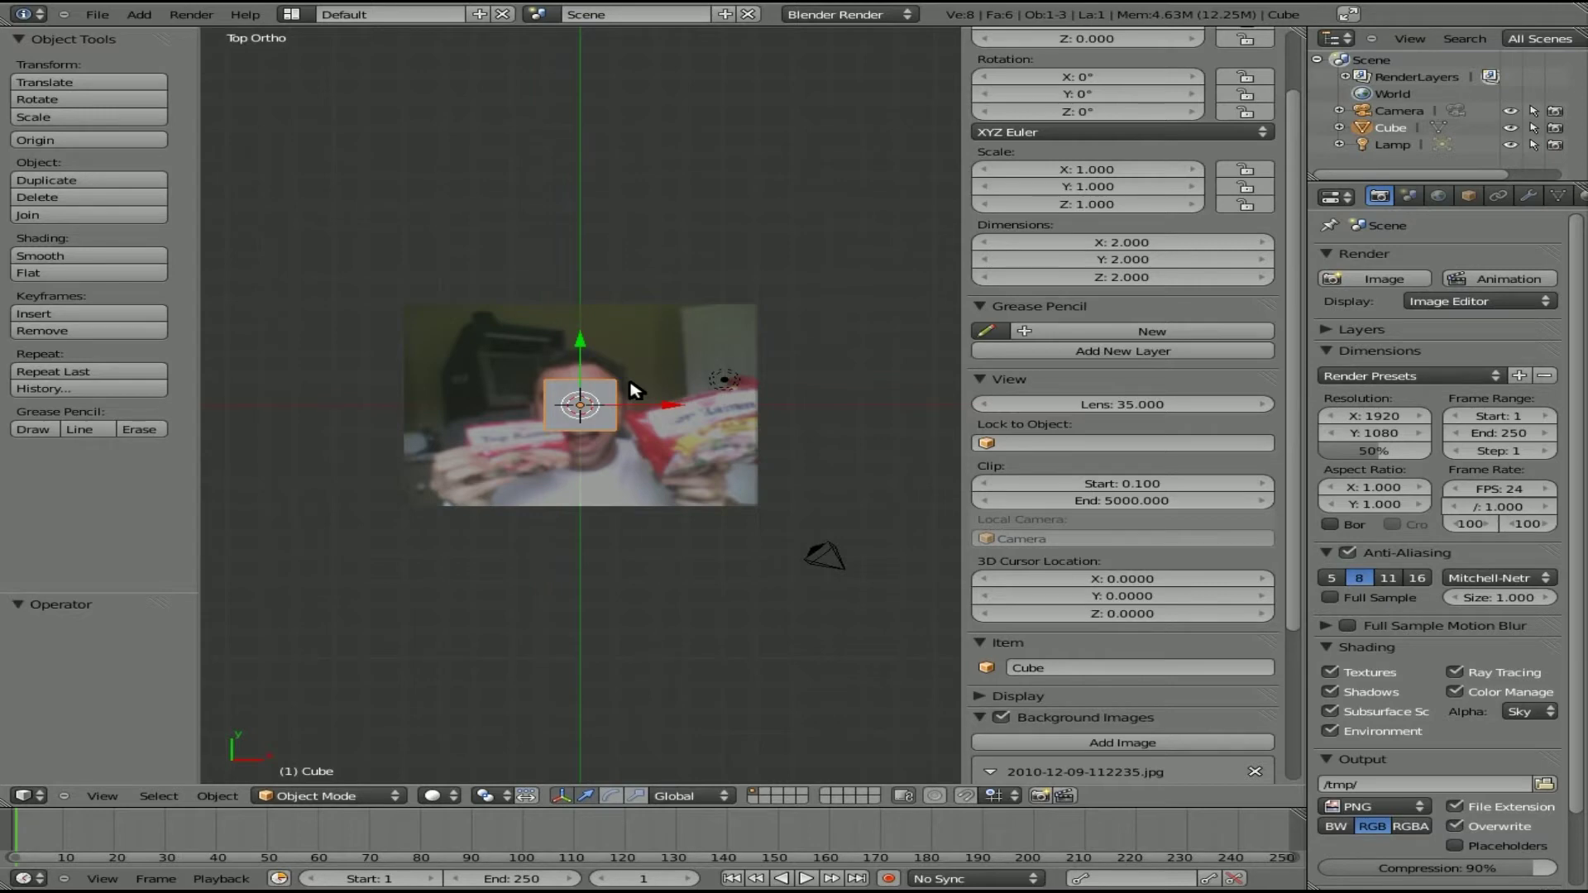
key("KP_3")
Step: Look through the scene camera, orbit away, then return to camera view over the webcam photo
key("KP_0")
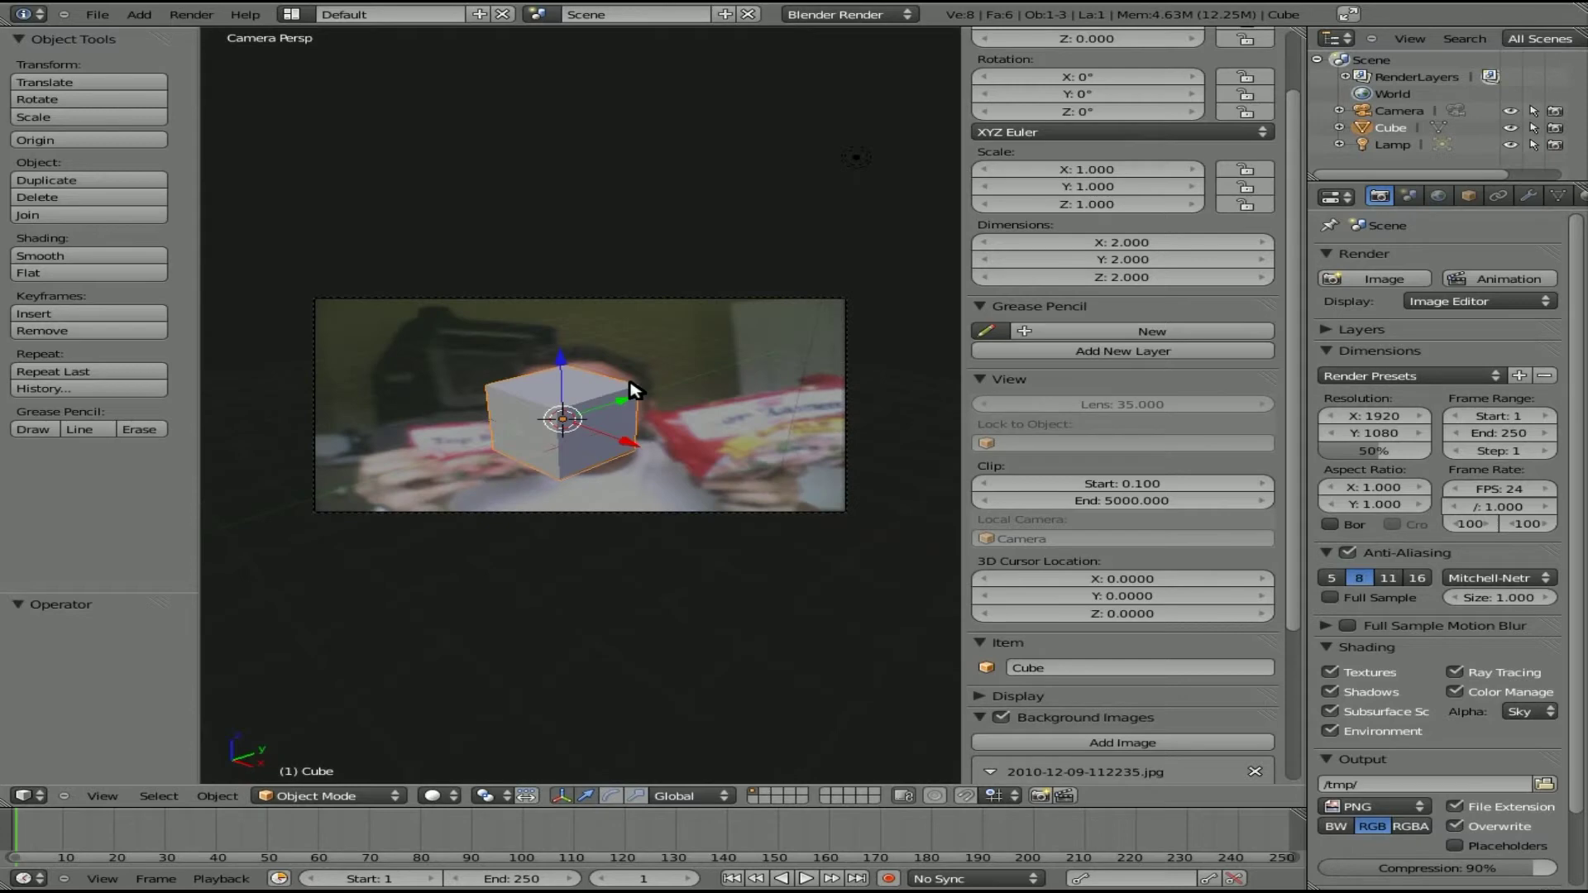
middle_click_drag(609, 397, 376, 309)
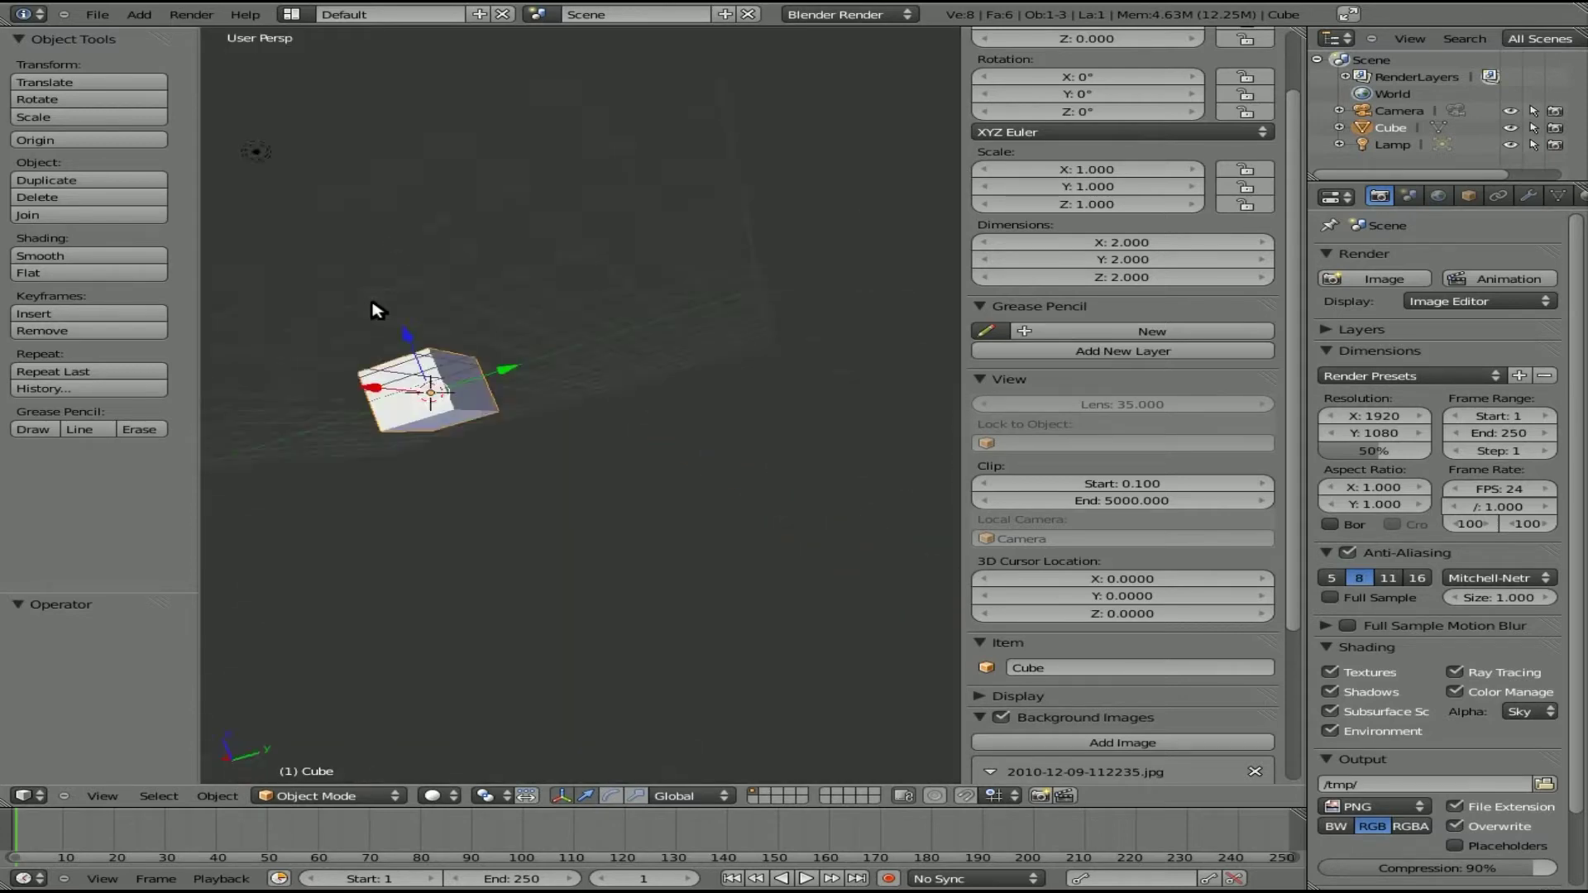
key("KP_0")
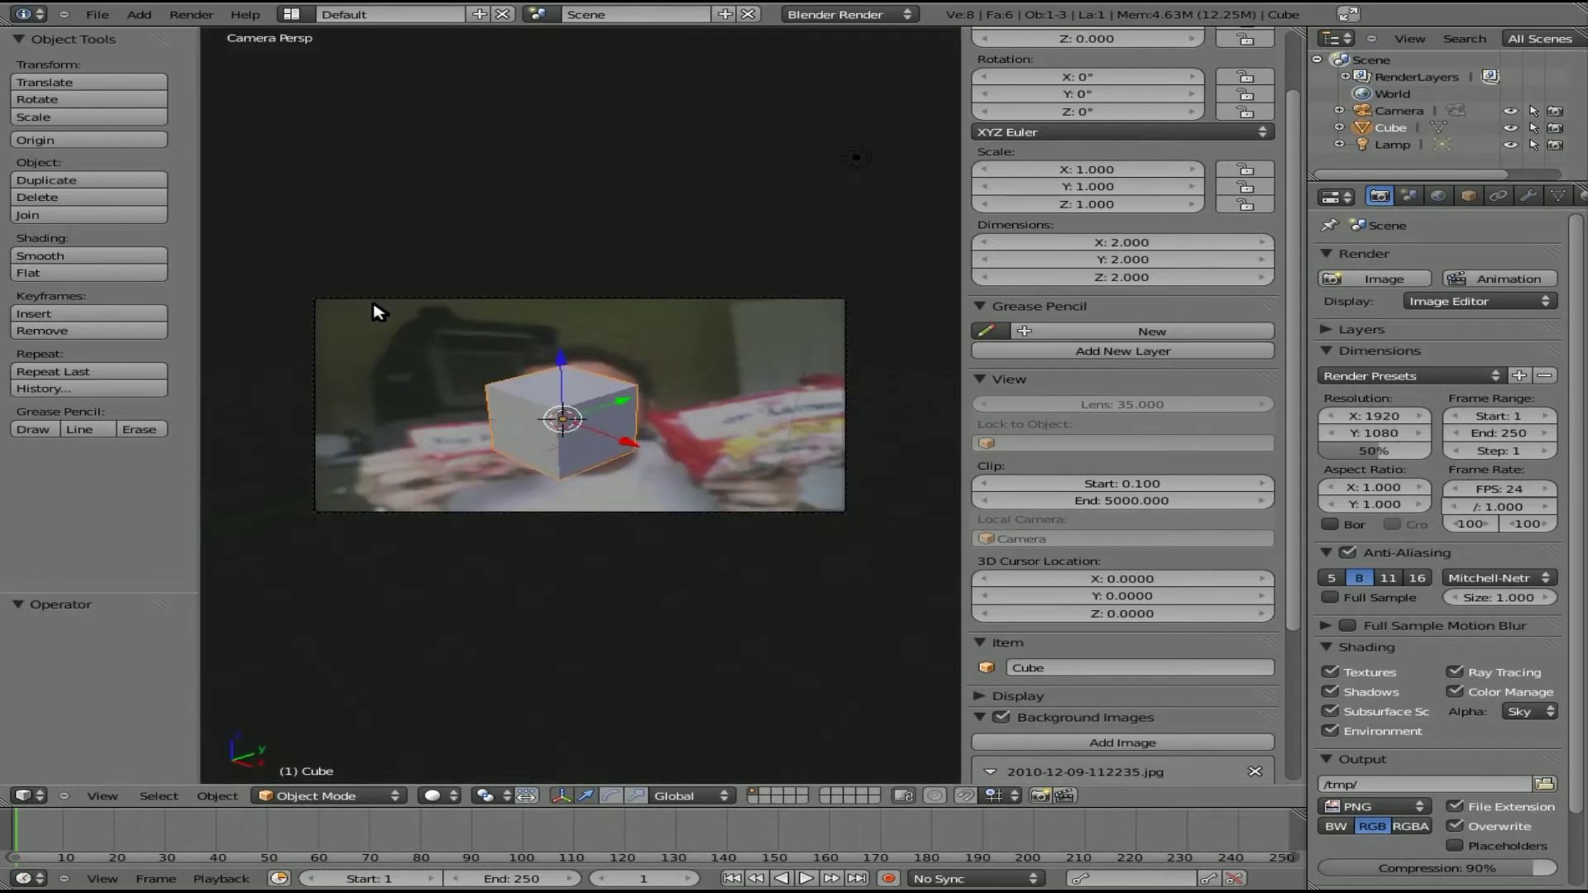